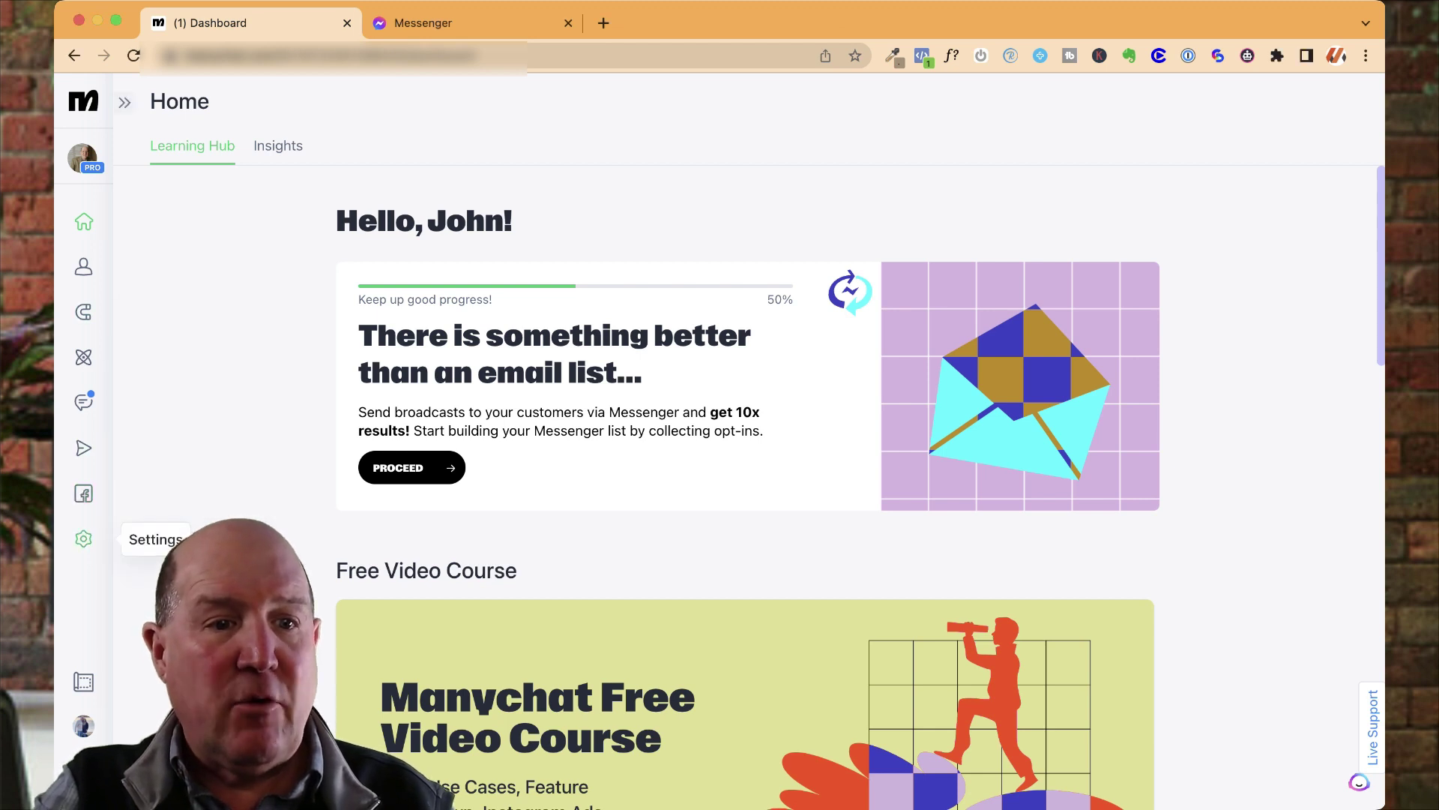
# Open the Auto-Assignment settings page, where auto-assignment is still Off, and highlight its description
pyautogui.click(83, 539)
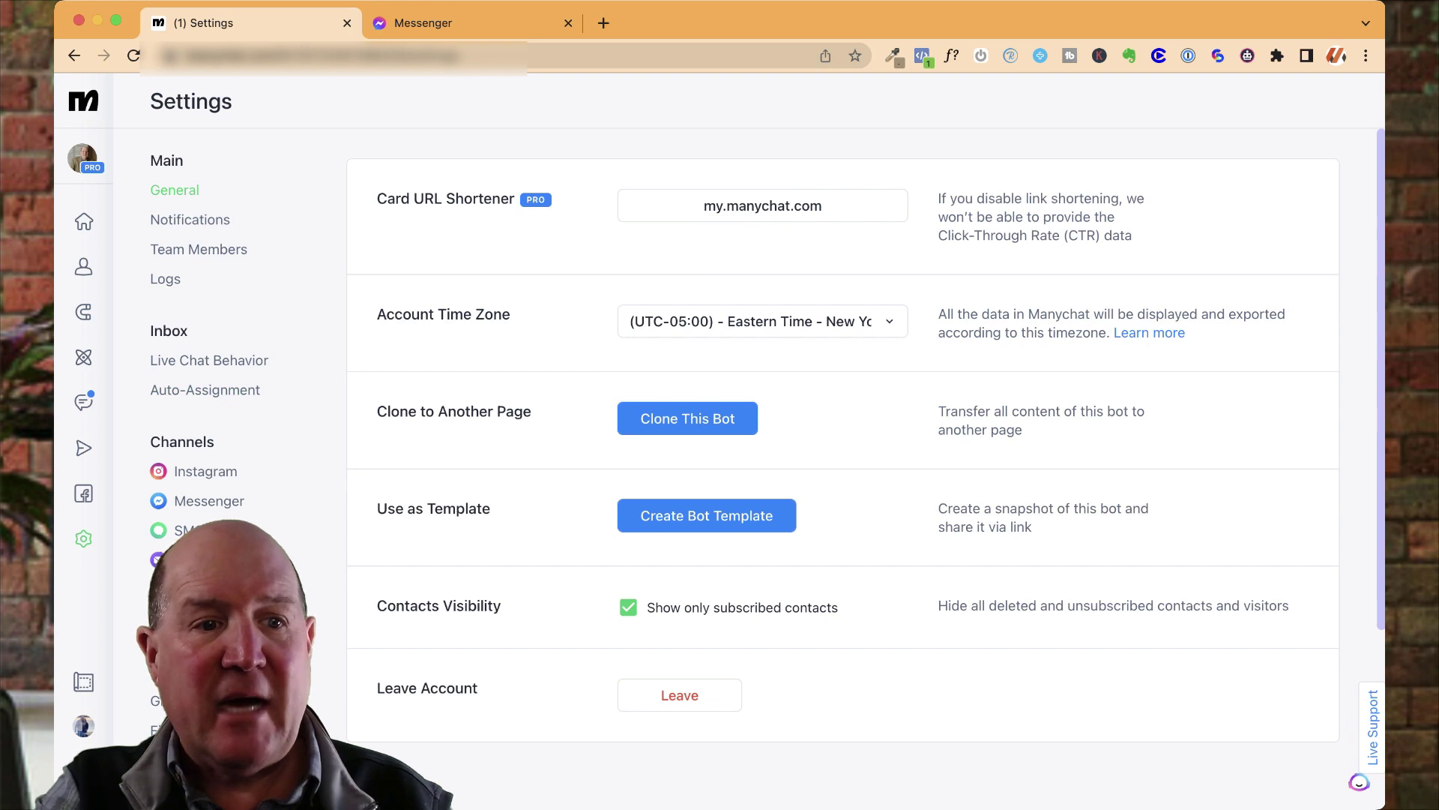
pyautogui.click(205, 390)
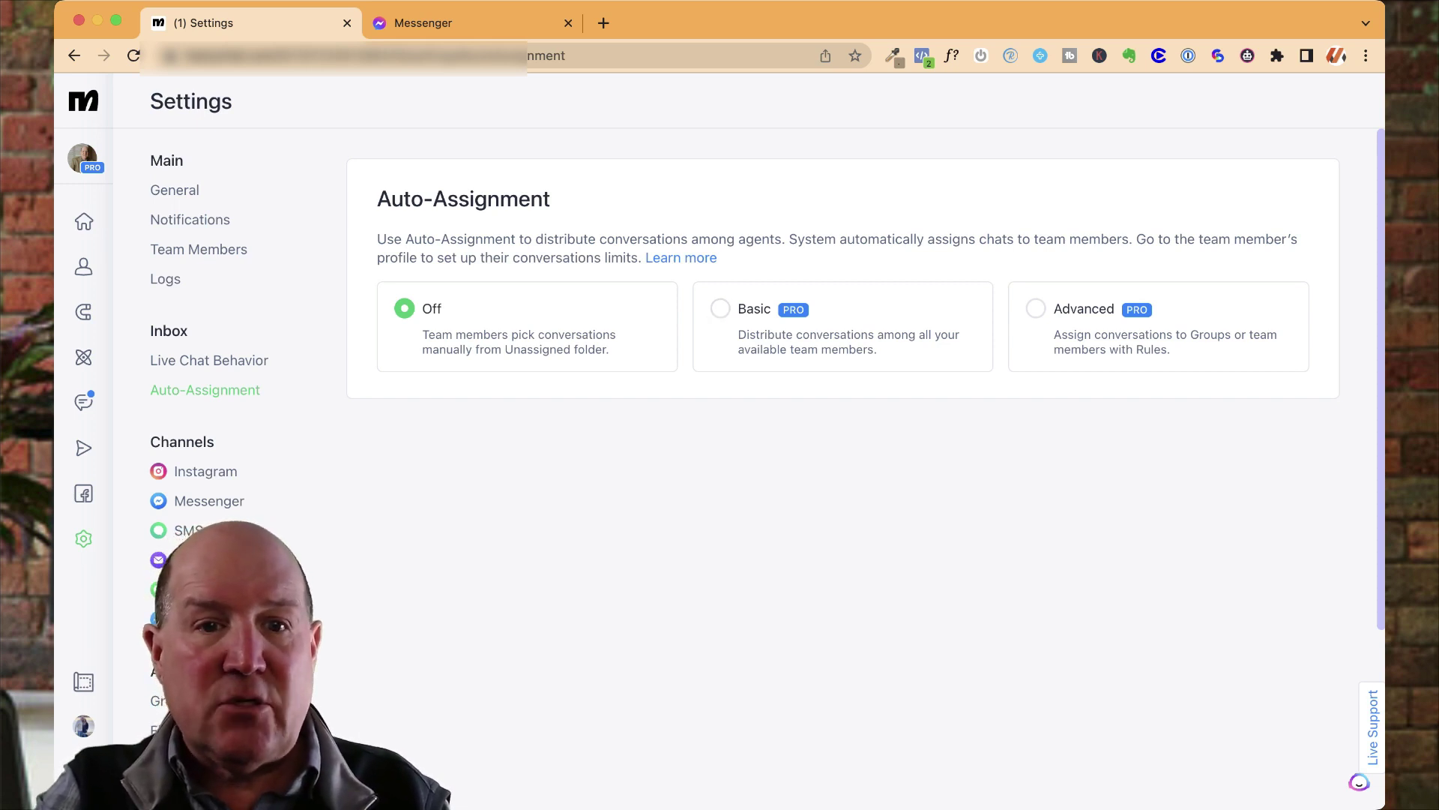
pyautogui.moveTo(661, 239); pyautogui.dragTo(717, 258)
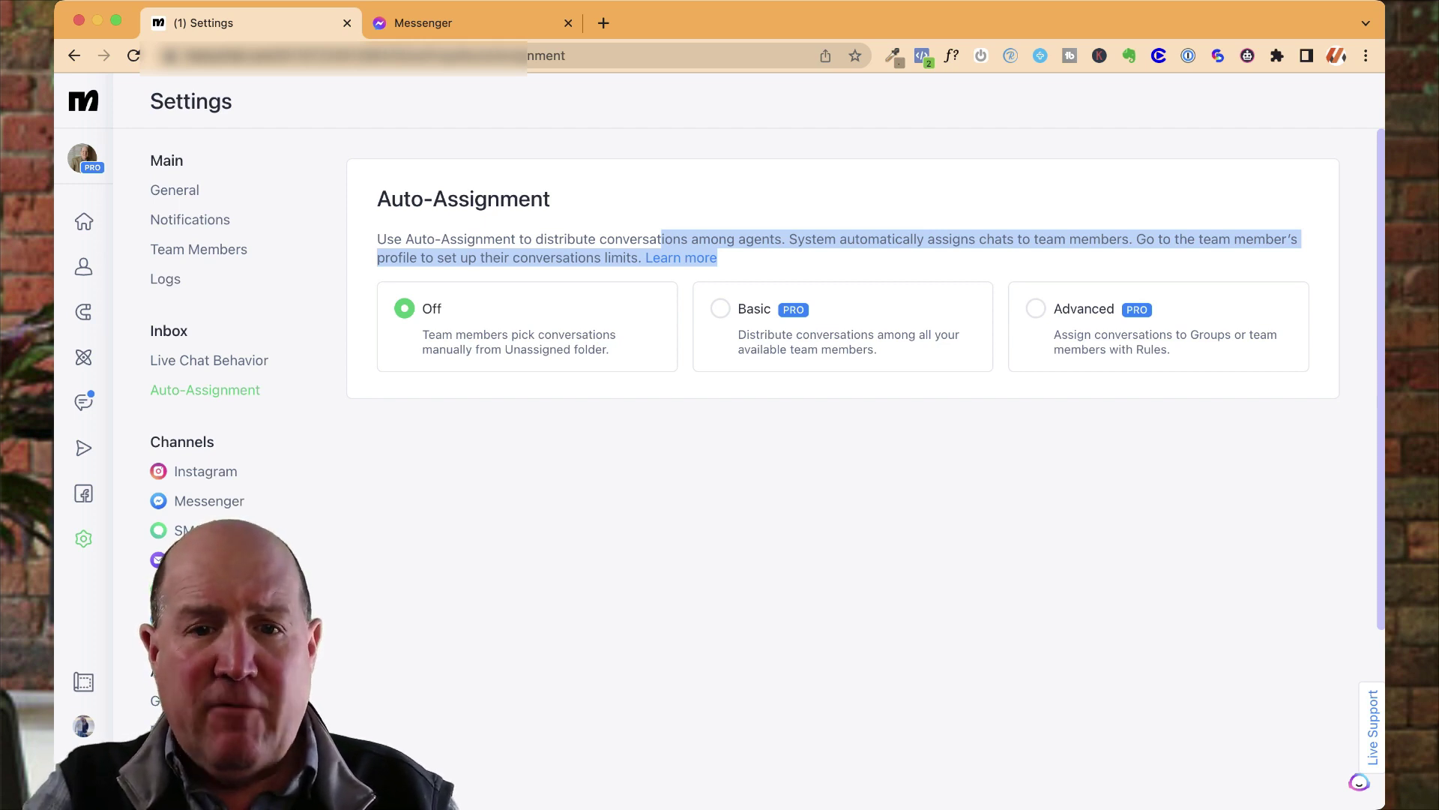
# Switch auto-assignment to Basic and go to the Team Members settings
pyautogui.click(720, 308)
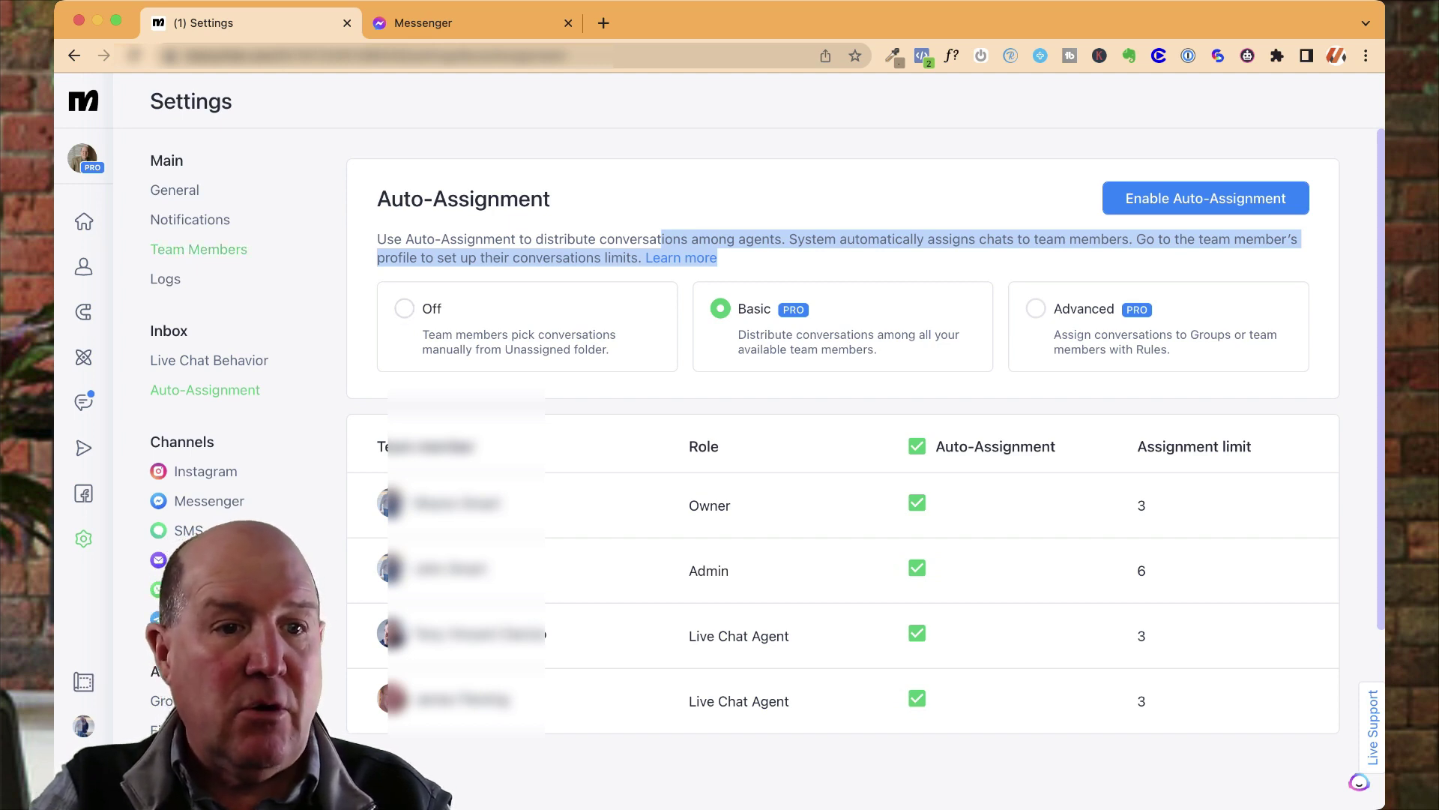
pyautogui.click(199, 249)
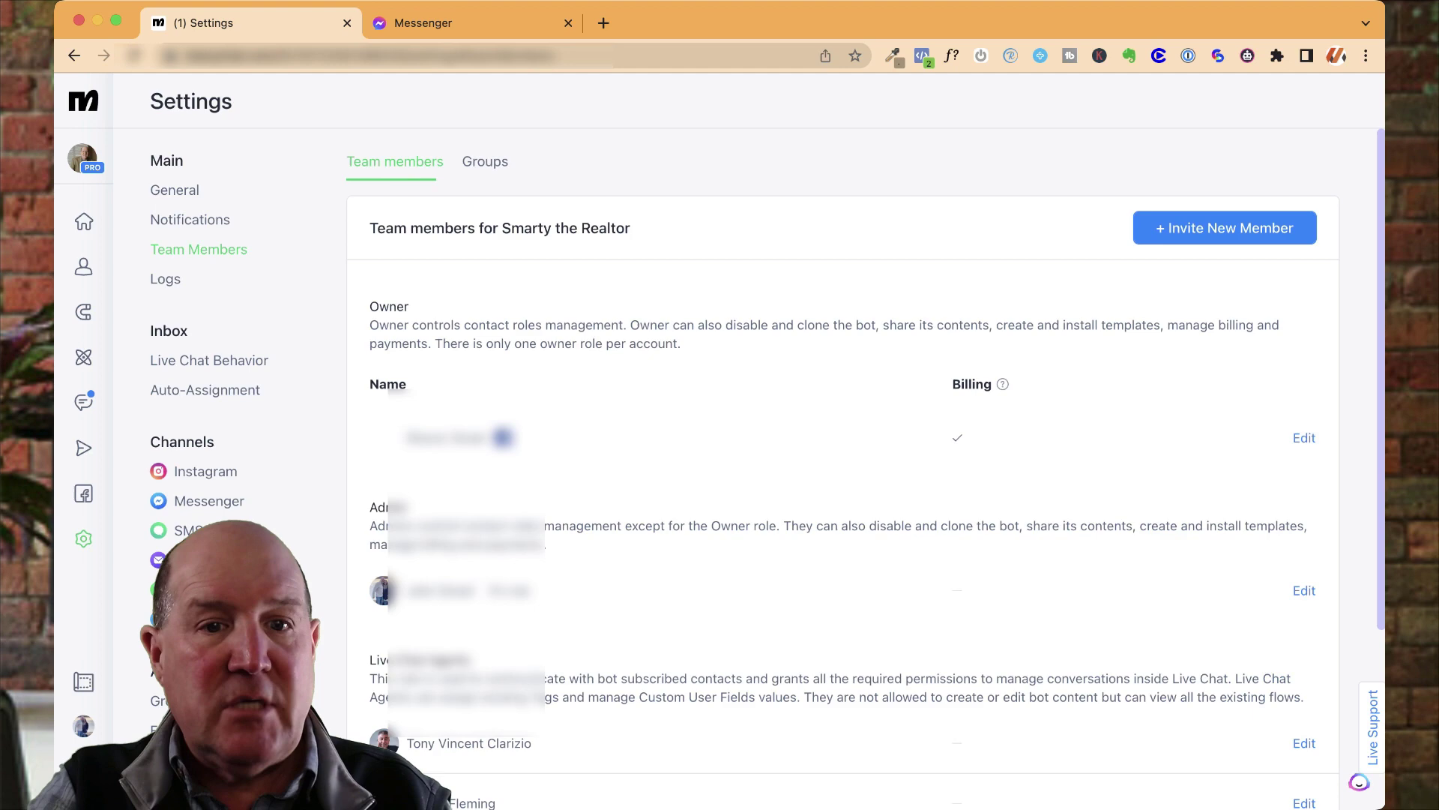
pyautogui.scroll(-3, 843, 468)
pyautogui.scroll(3, 843, 468)
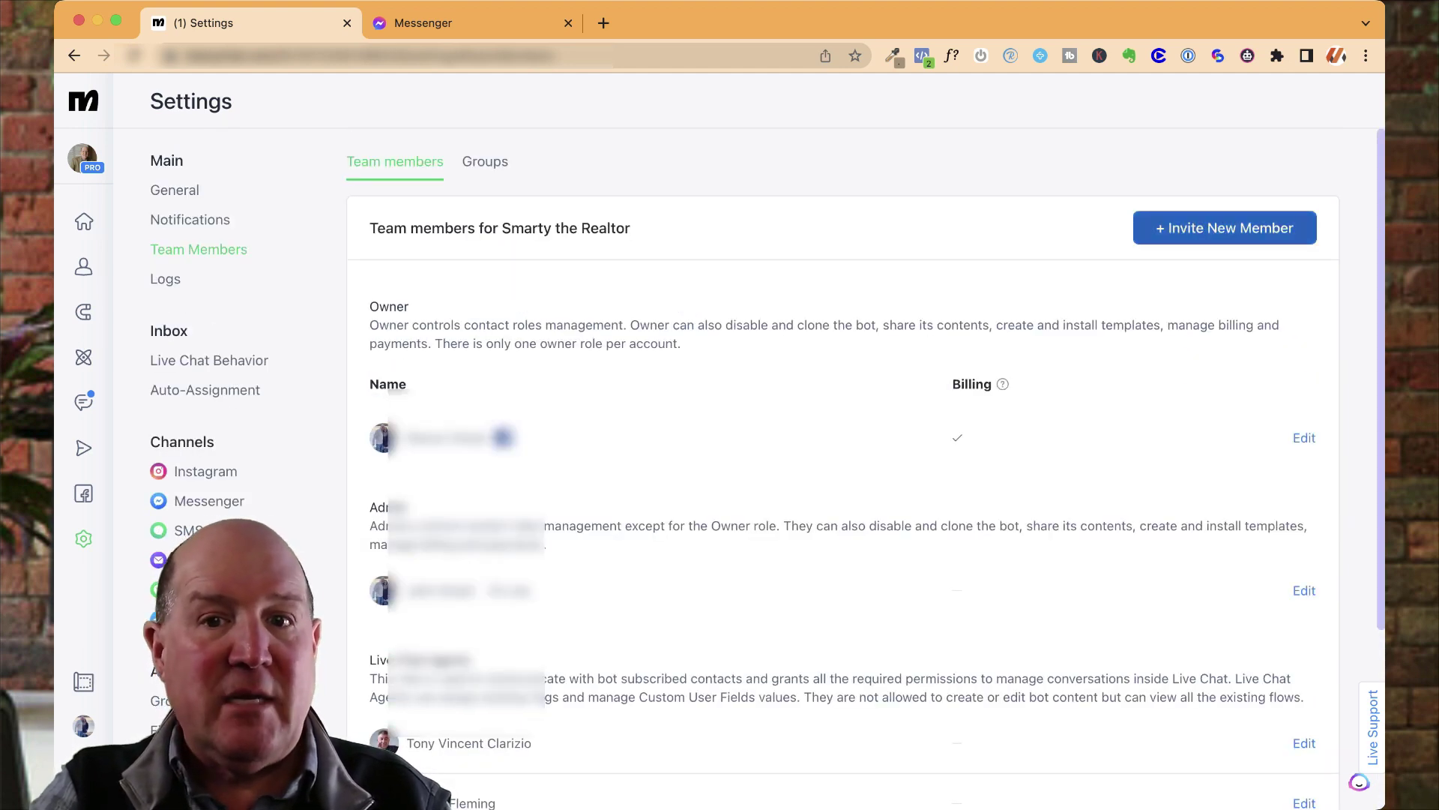
# Generate and copy a one-time invitation link for a Live Chat Agent
pyautogui.click(1225, 227)
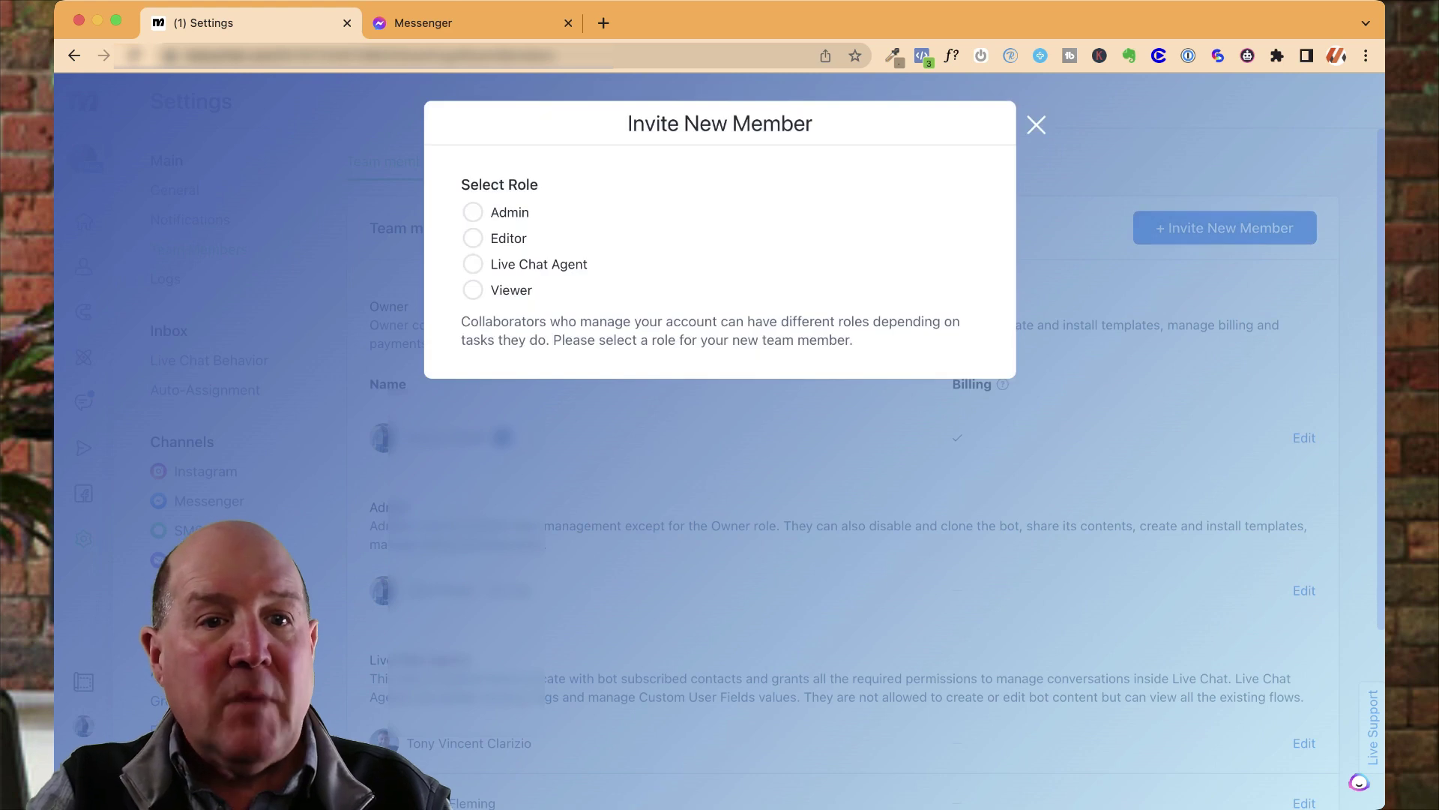
pyautogui.click(473, 264)
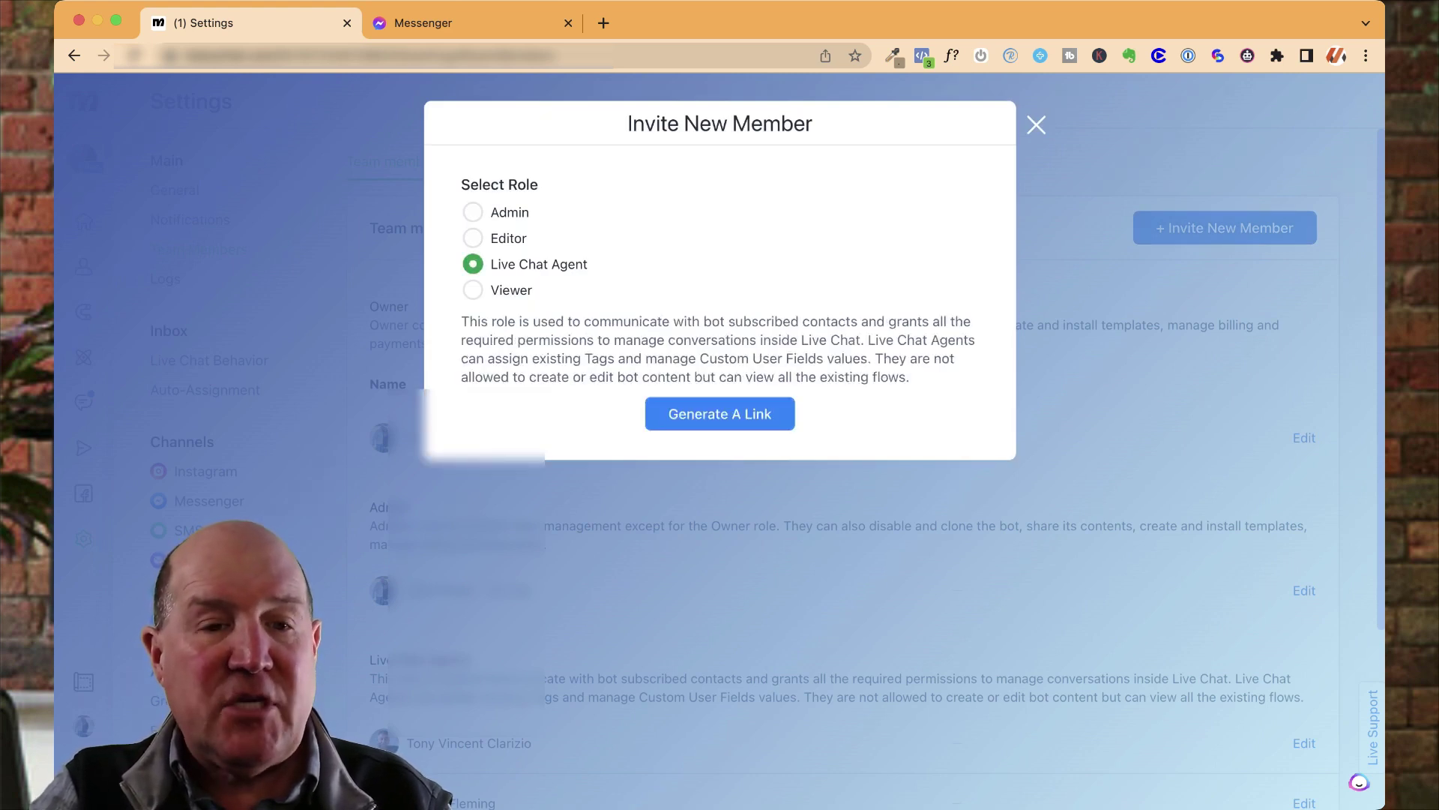
pyautogui.click(720, 414)
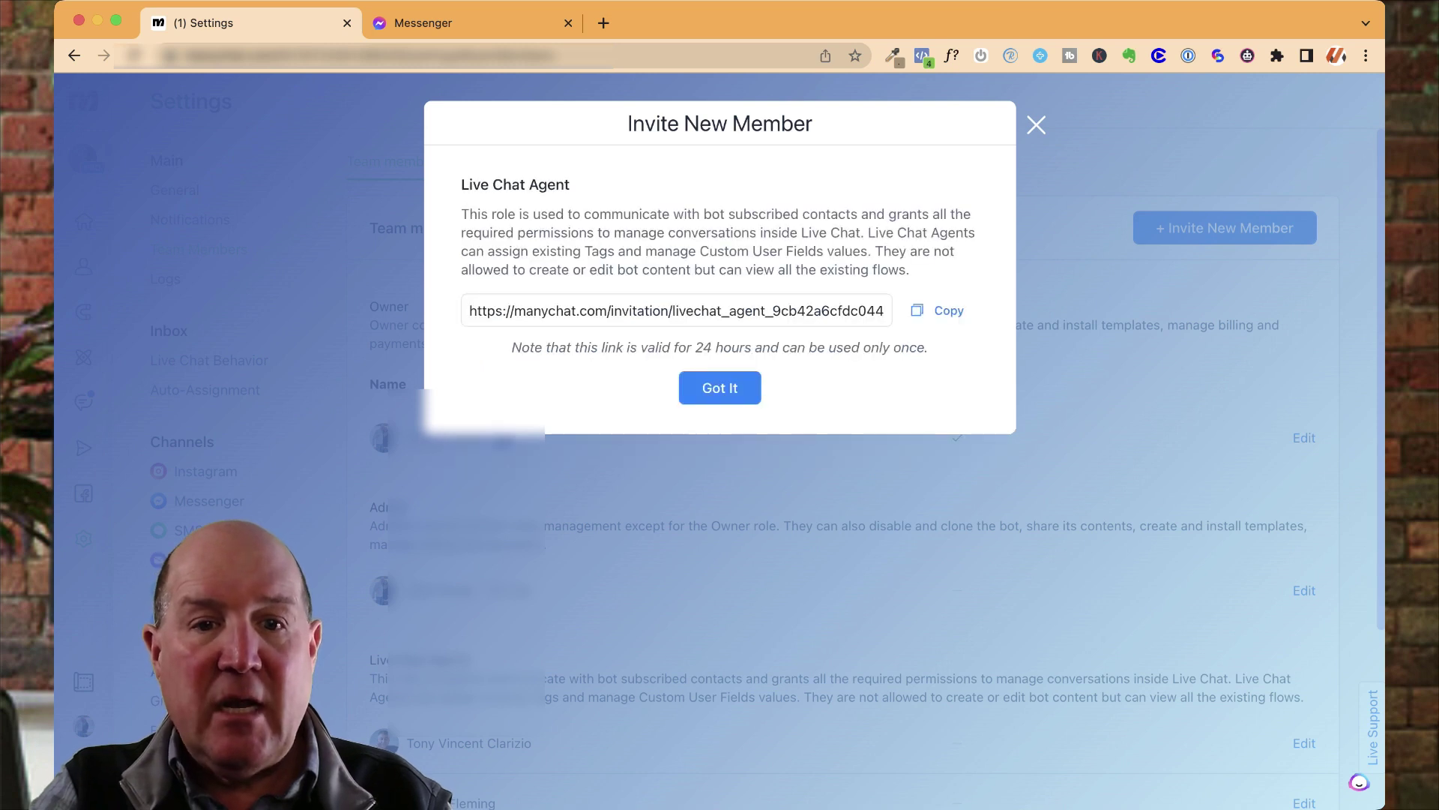
pyautogui.click(937, 311)
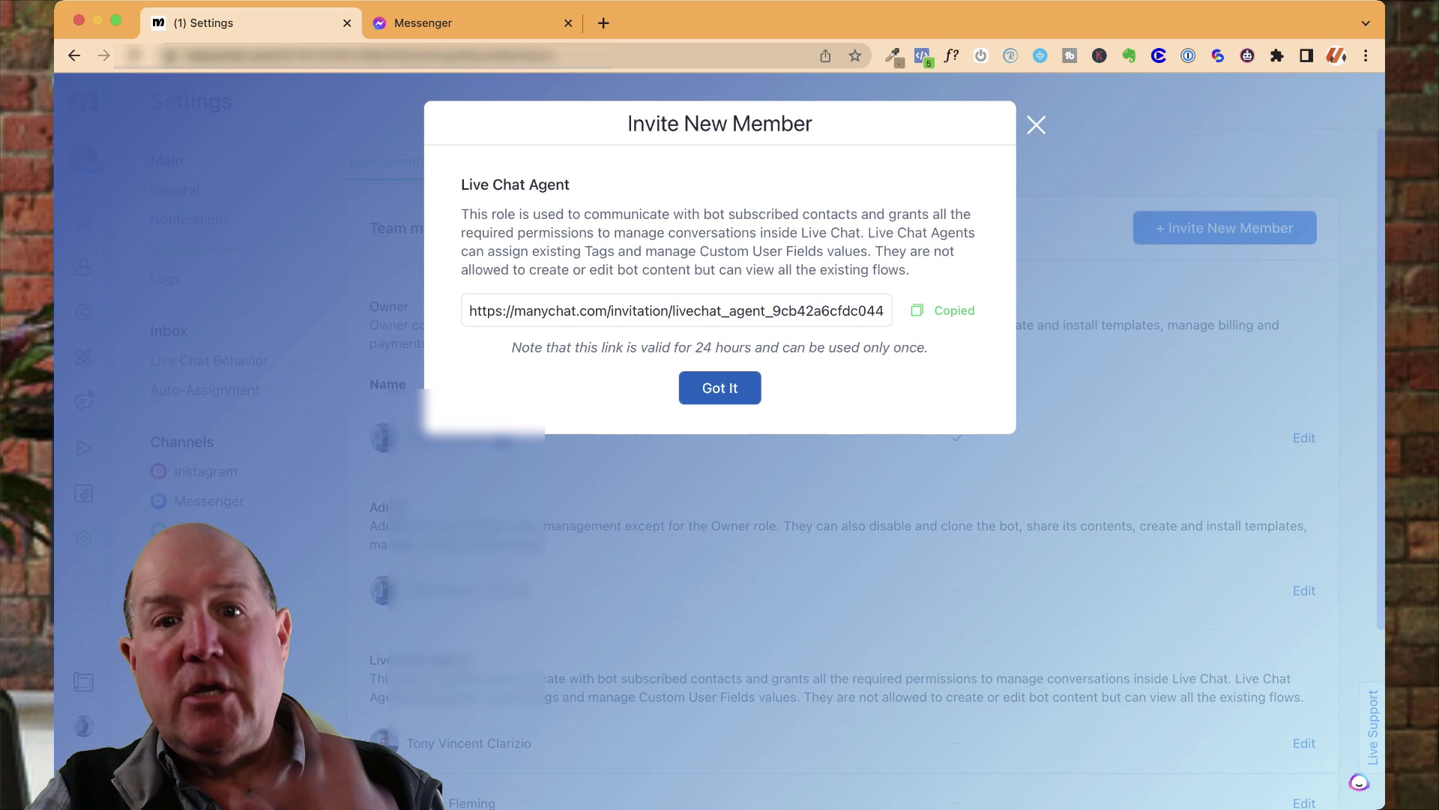
pyautogui.click(720, 388)
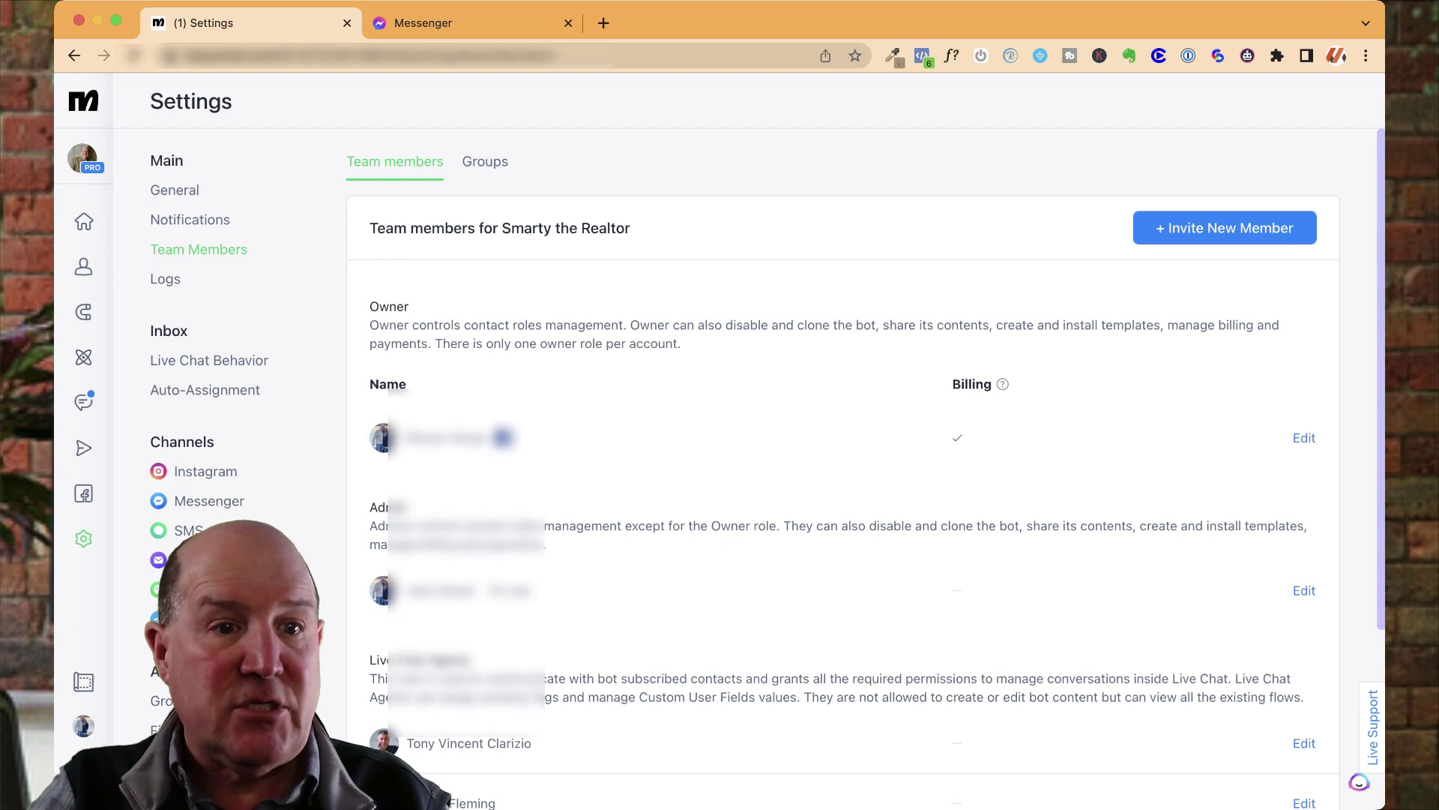
# Choose Basic auto-assignment and lower the first Live Chat Agent's assignment limit from 3 to 2
pyautogui.click(205, 390)
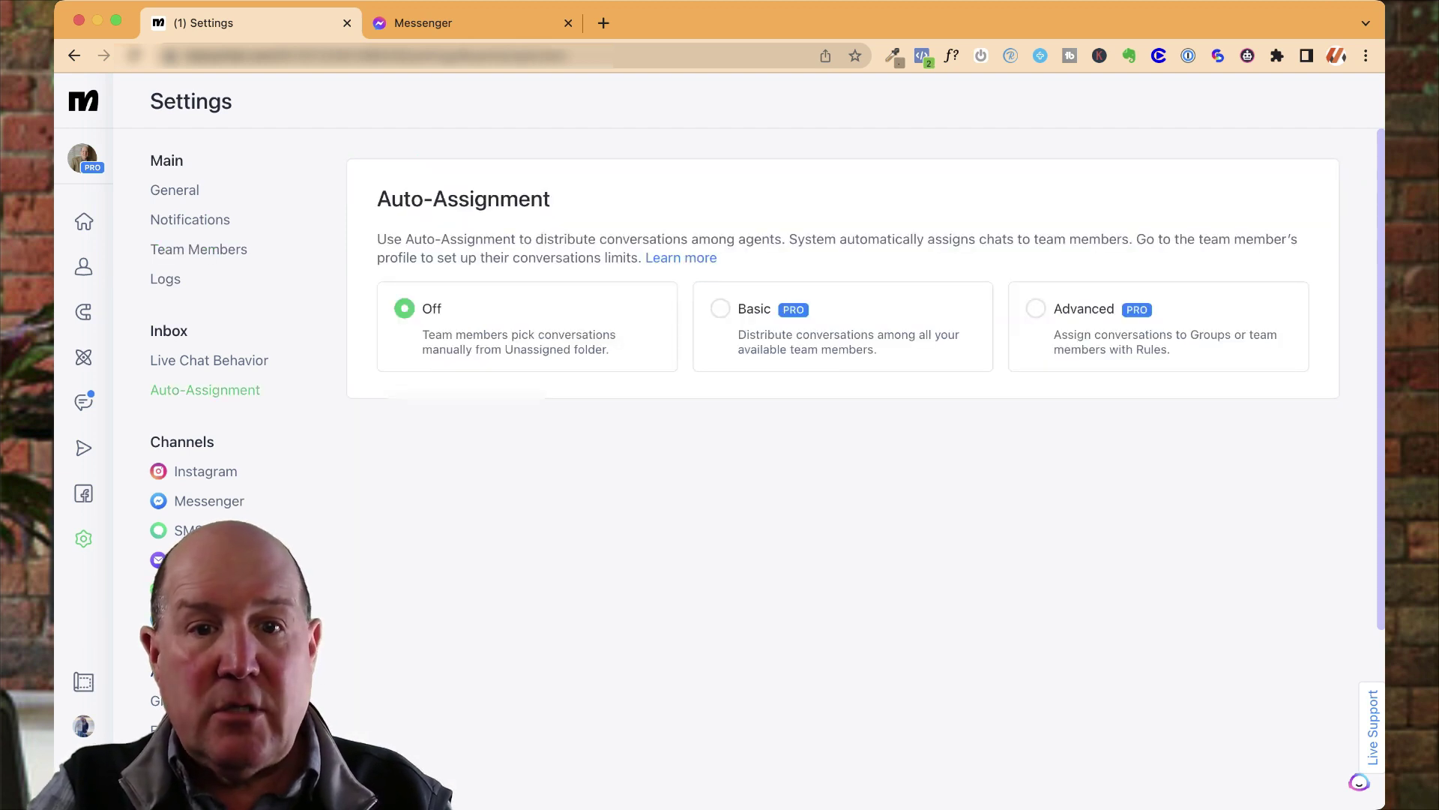
pyautogui.click(720, 308)
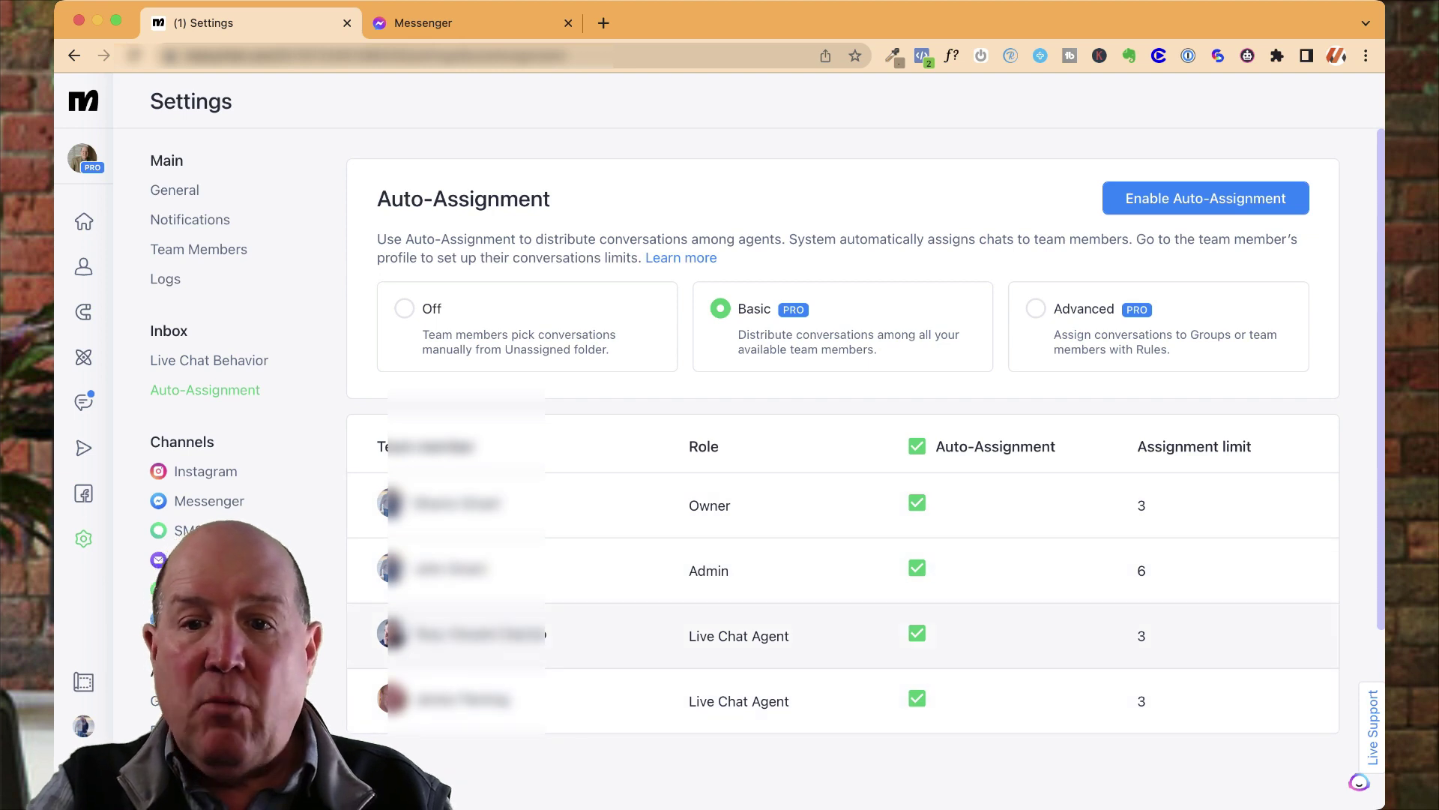
pyautogui.click(1141, 636)
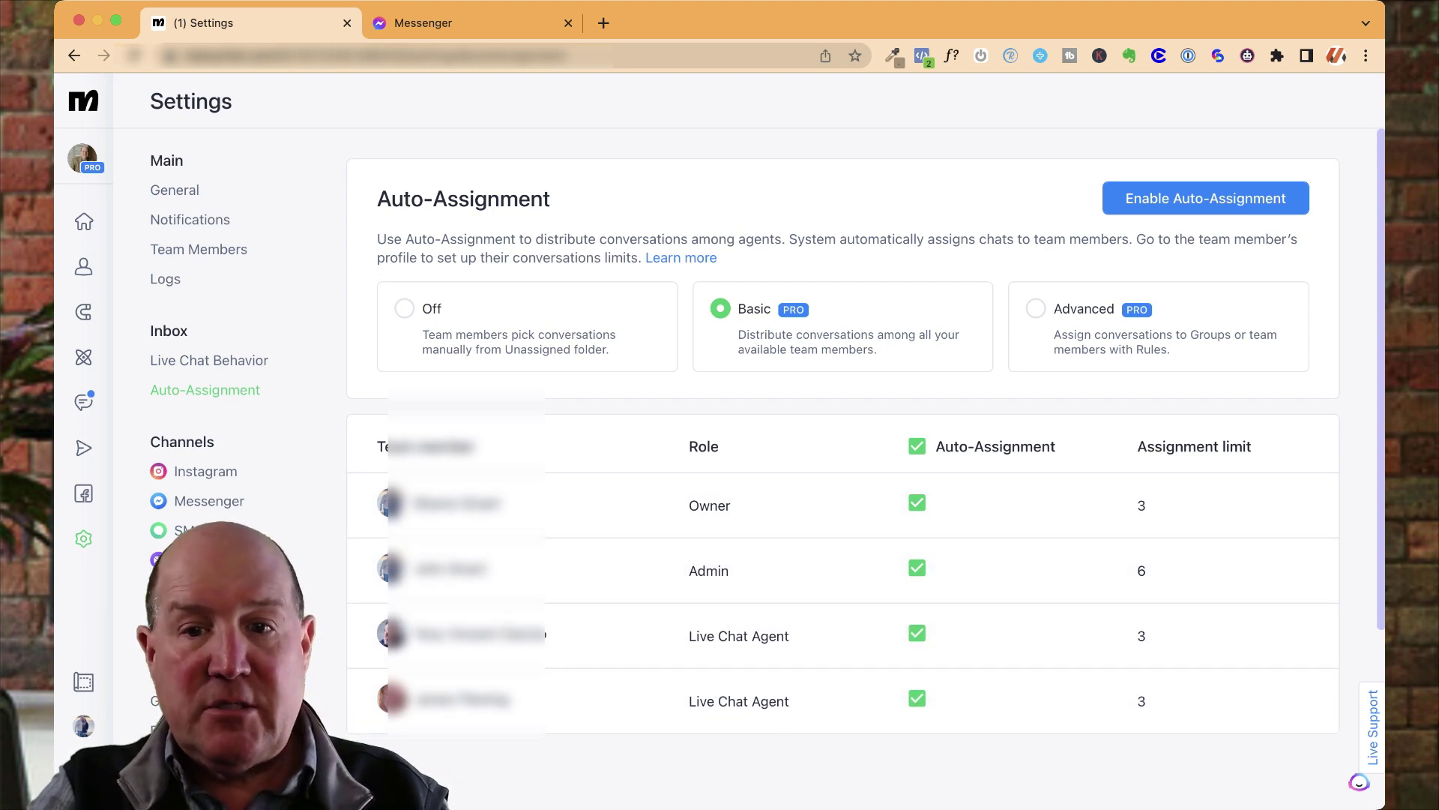
pyautogui.moveTo(1147, 447); pyautogui.dragTo(1246, 447)
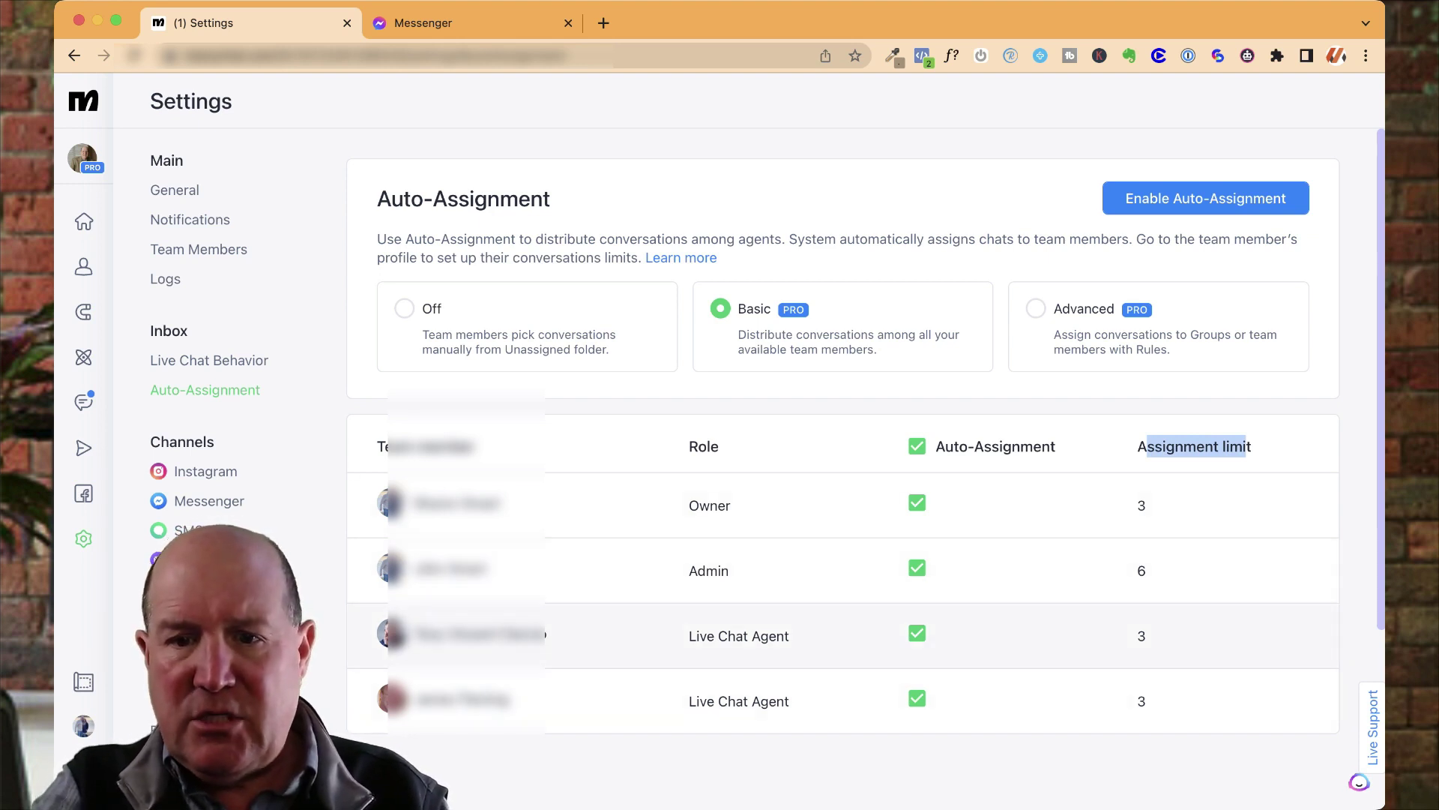
pyautogui.click(1167, 640)
pyautogui.click(1203, 646)
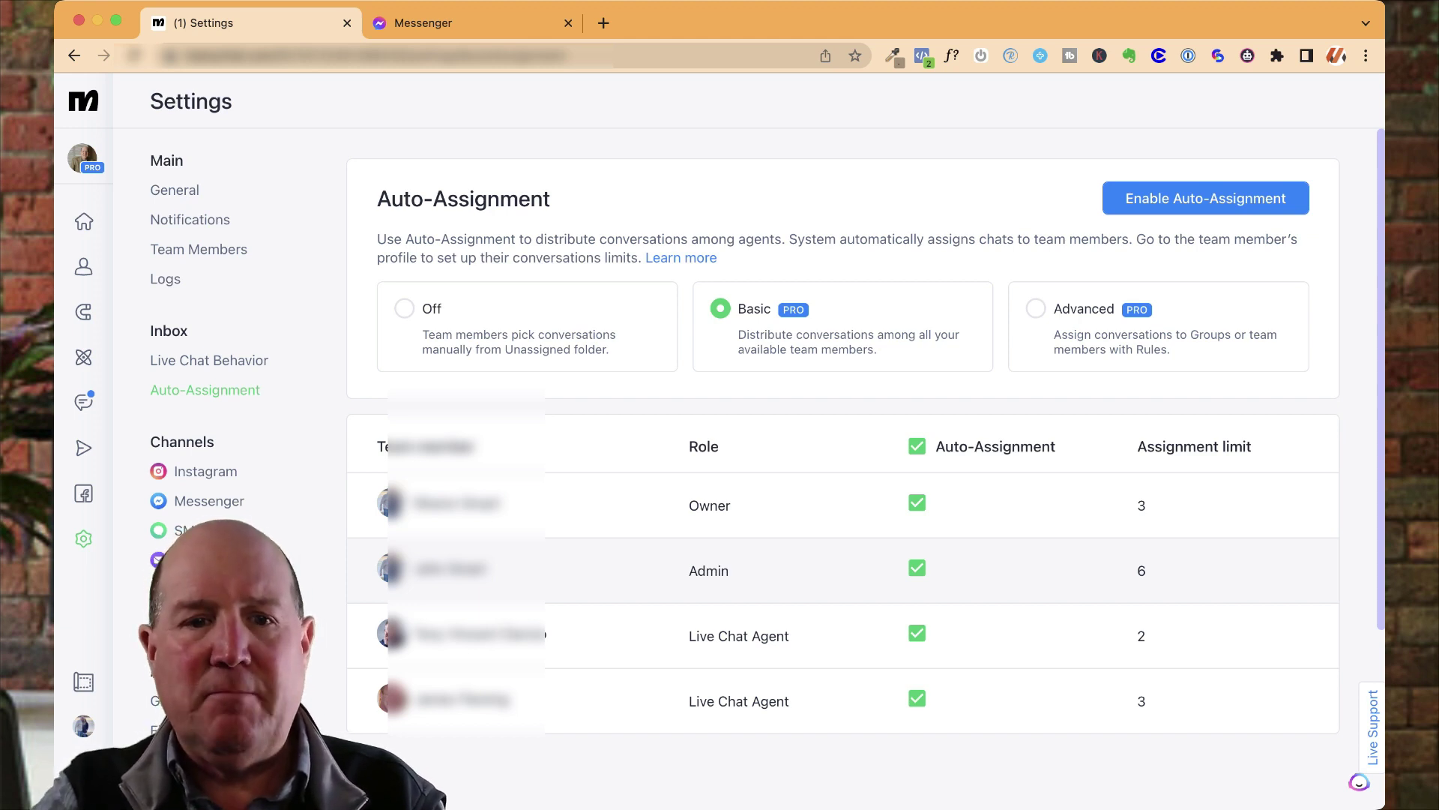
# Switch to Advanced mode and save a new group 'Seller' containing the Owner and Admin
pyautogui.click(1036, 308)
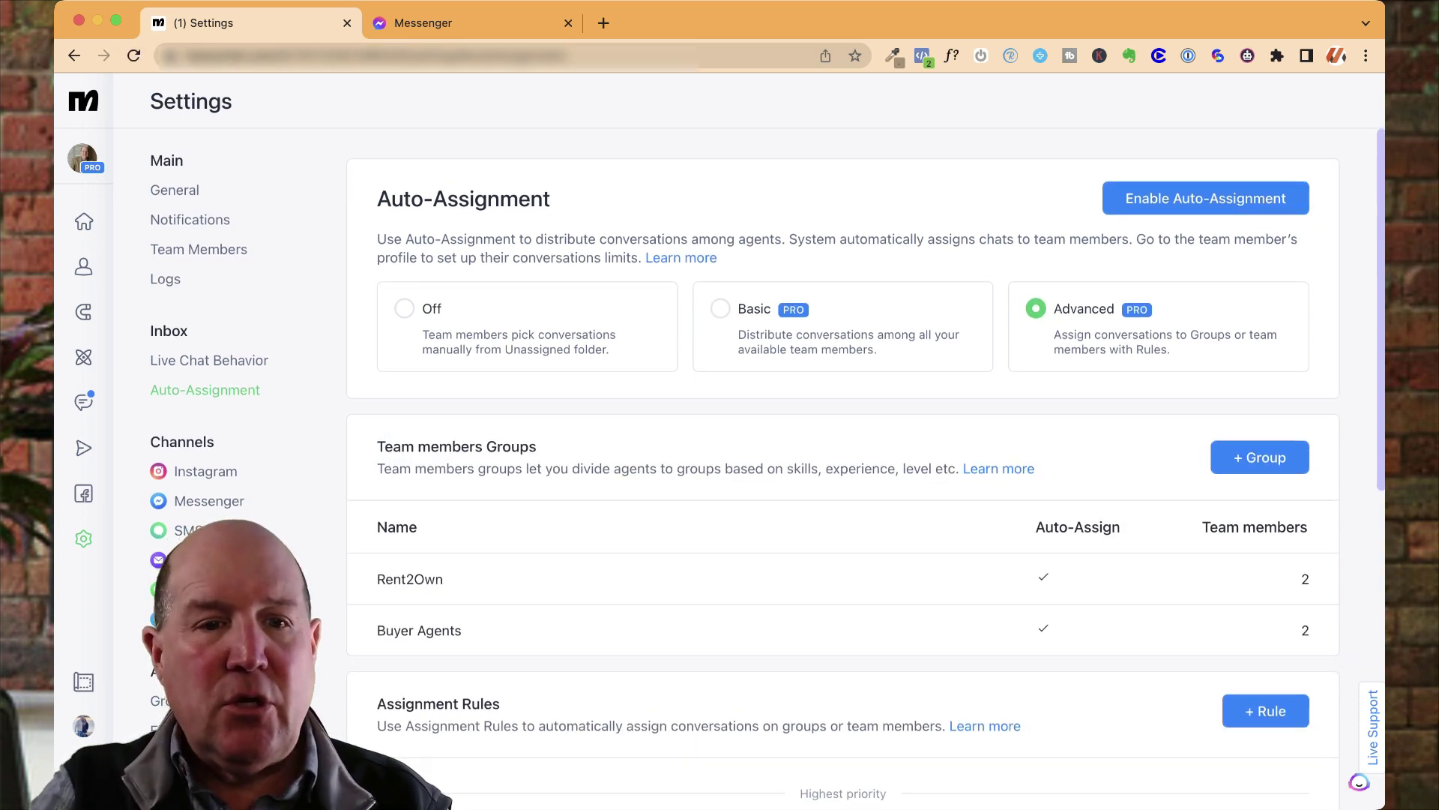
pyautogui.moveTo(536, 447); pyautogui.dragTo(440, 447)
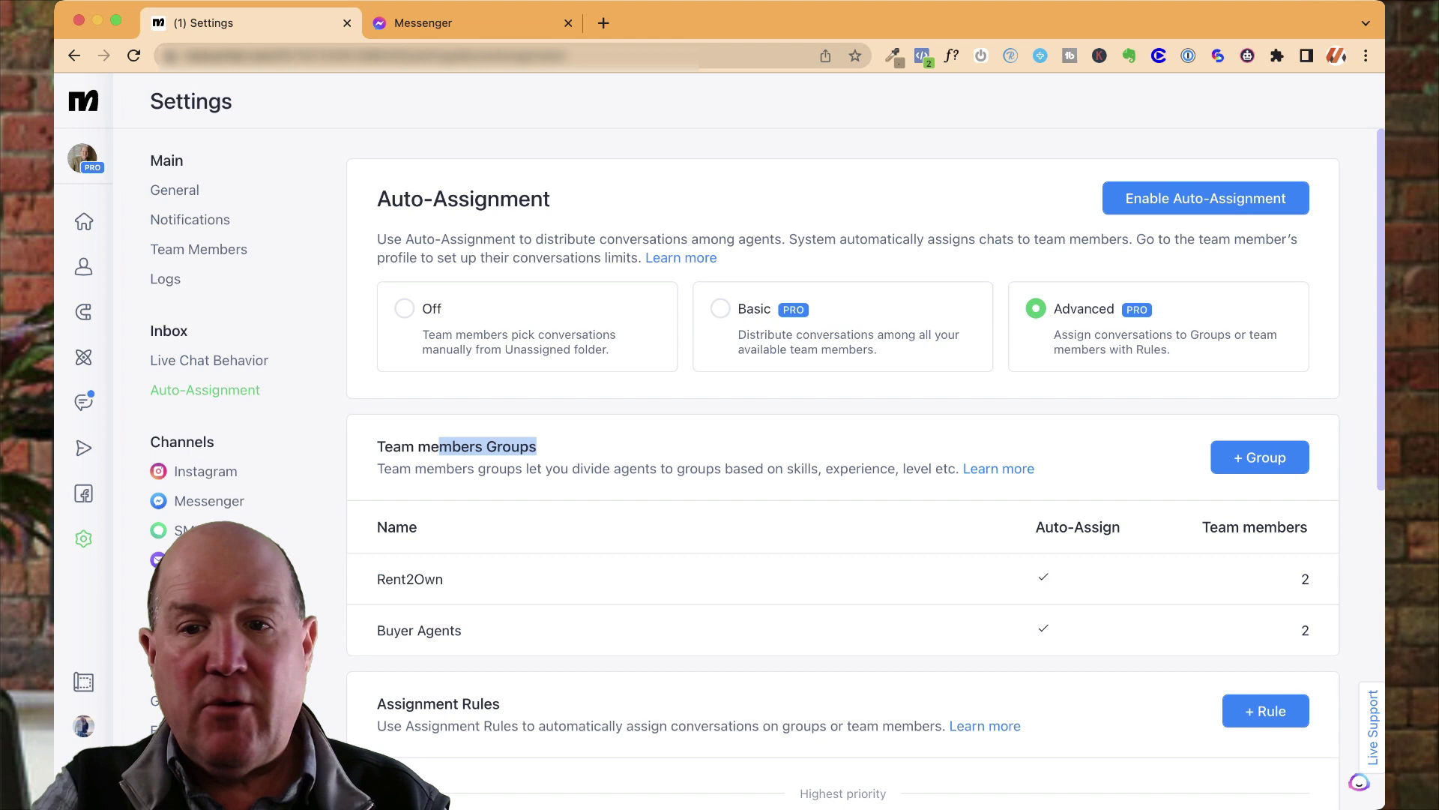
pyautogui.click(1260, 458)
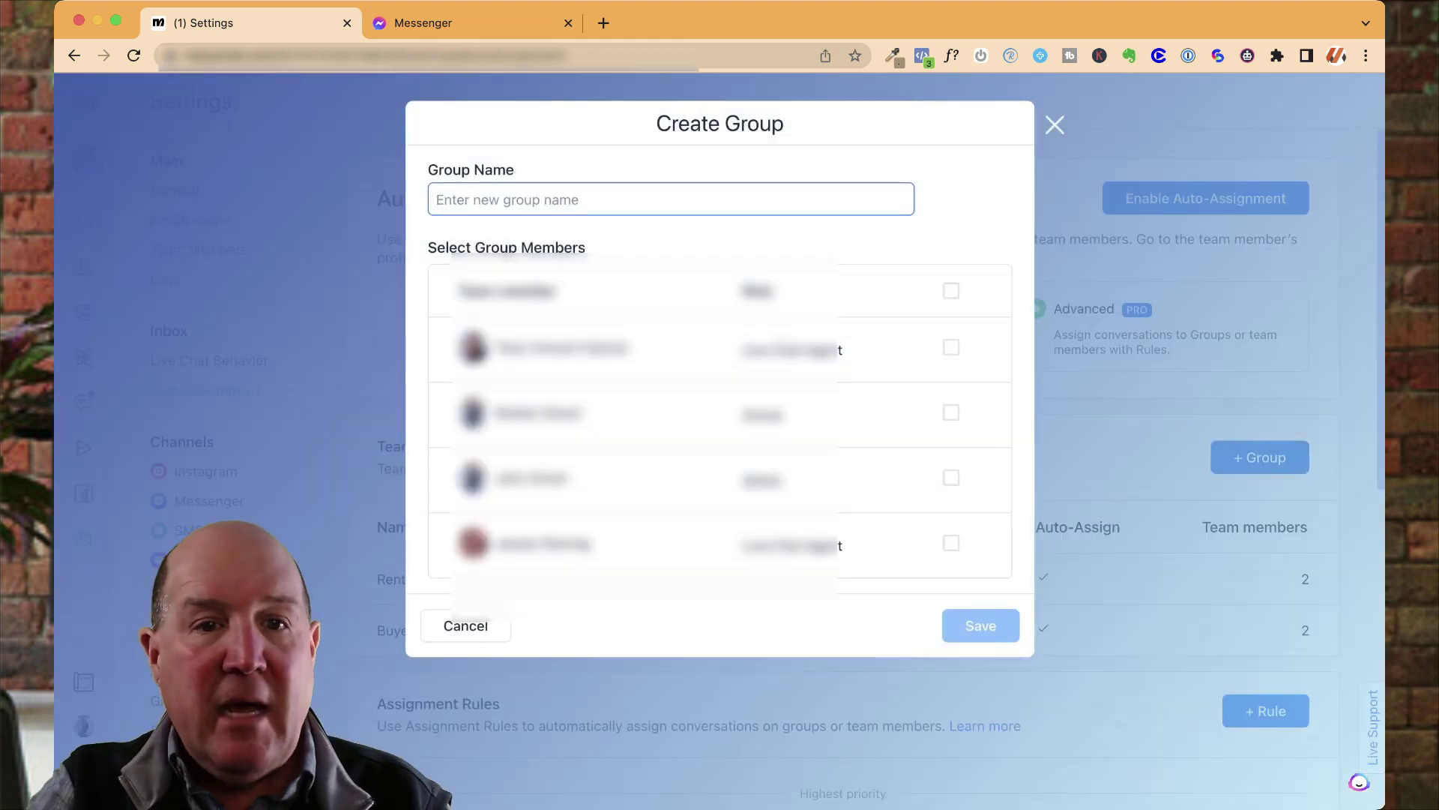
pyautogui.write('Seller')
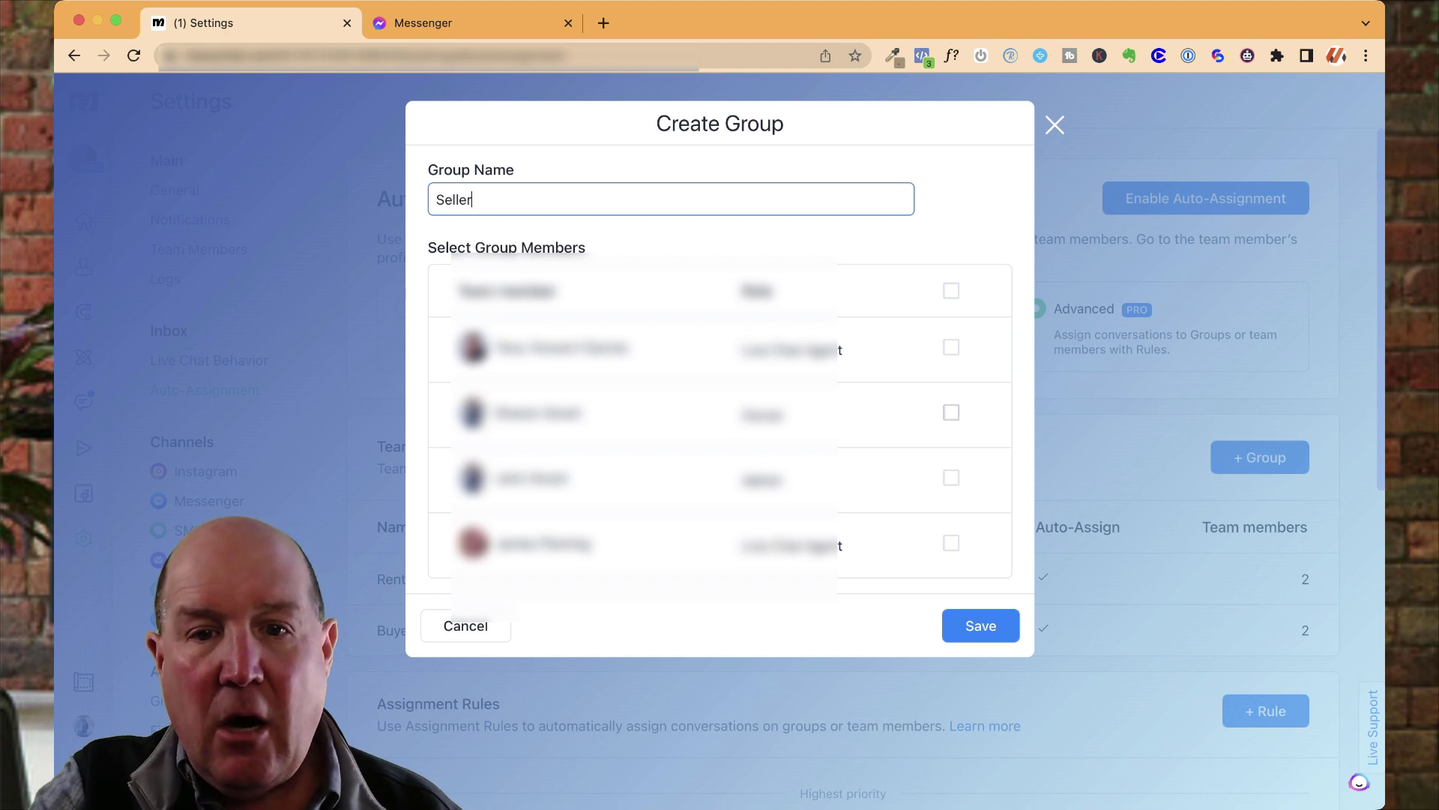
pyautogui.click(950, 412)
pyautogui.click(951, 477)
pyautogui.click(981, 625)
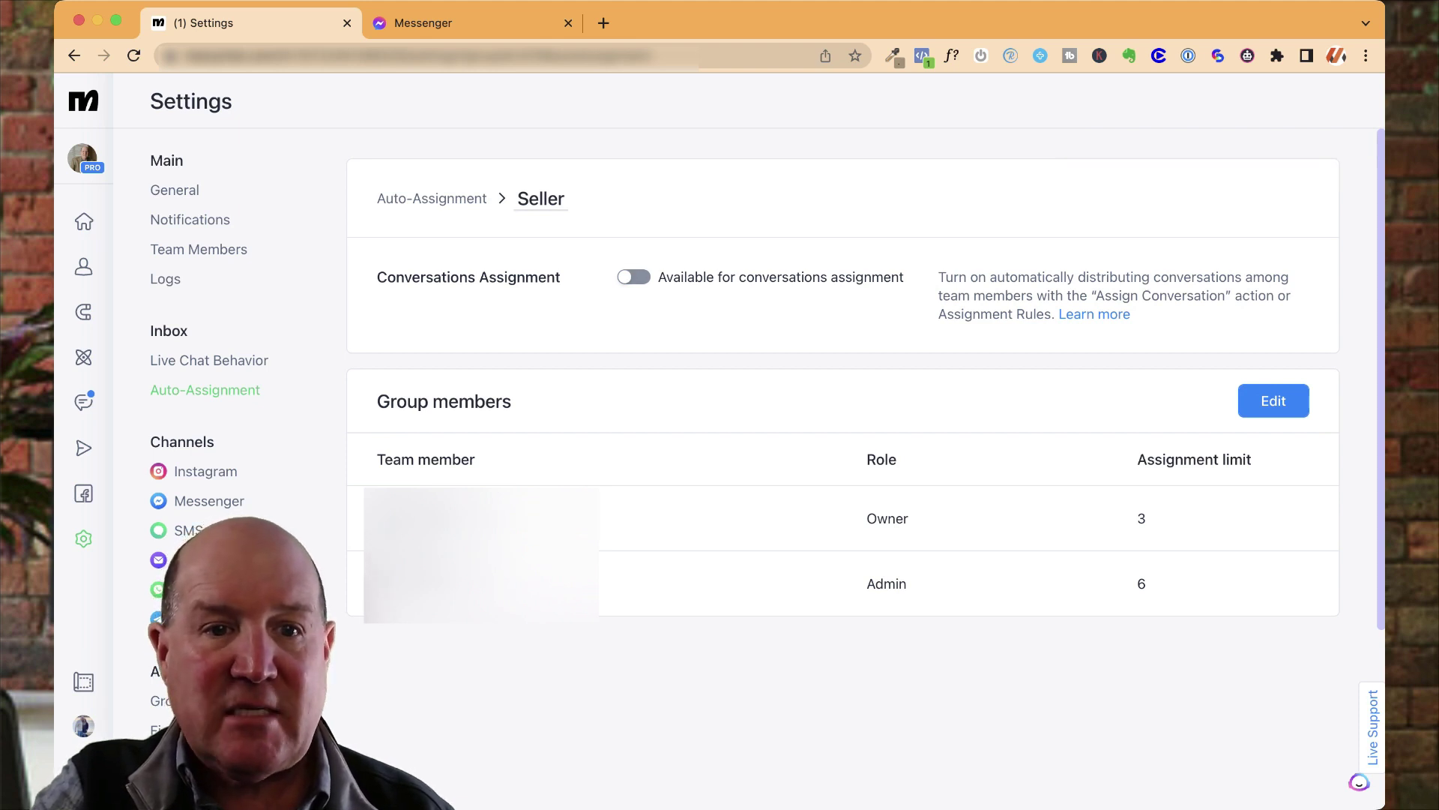
pyautogui.click(634, 277)
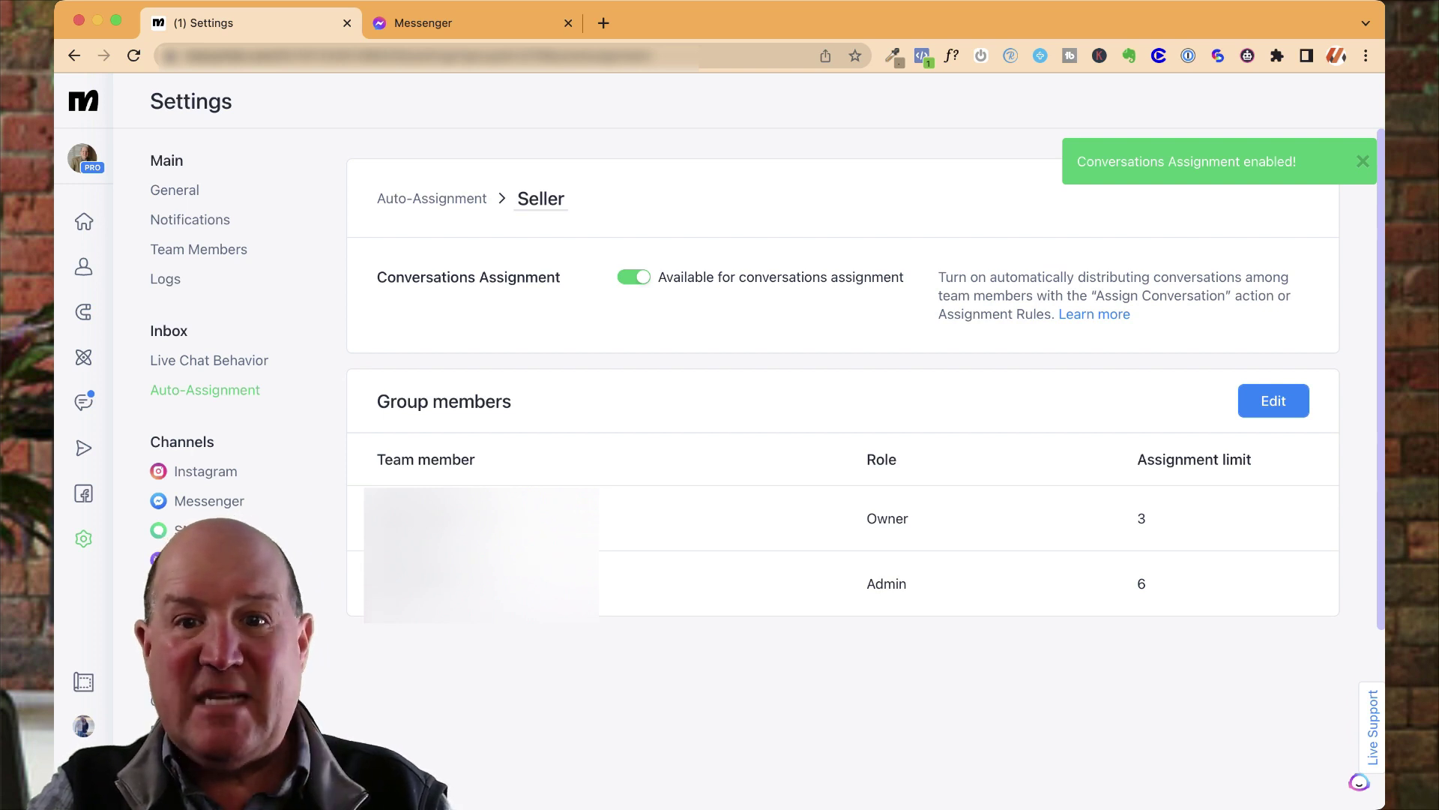
pyautogui.press('super+bracketleft')
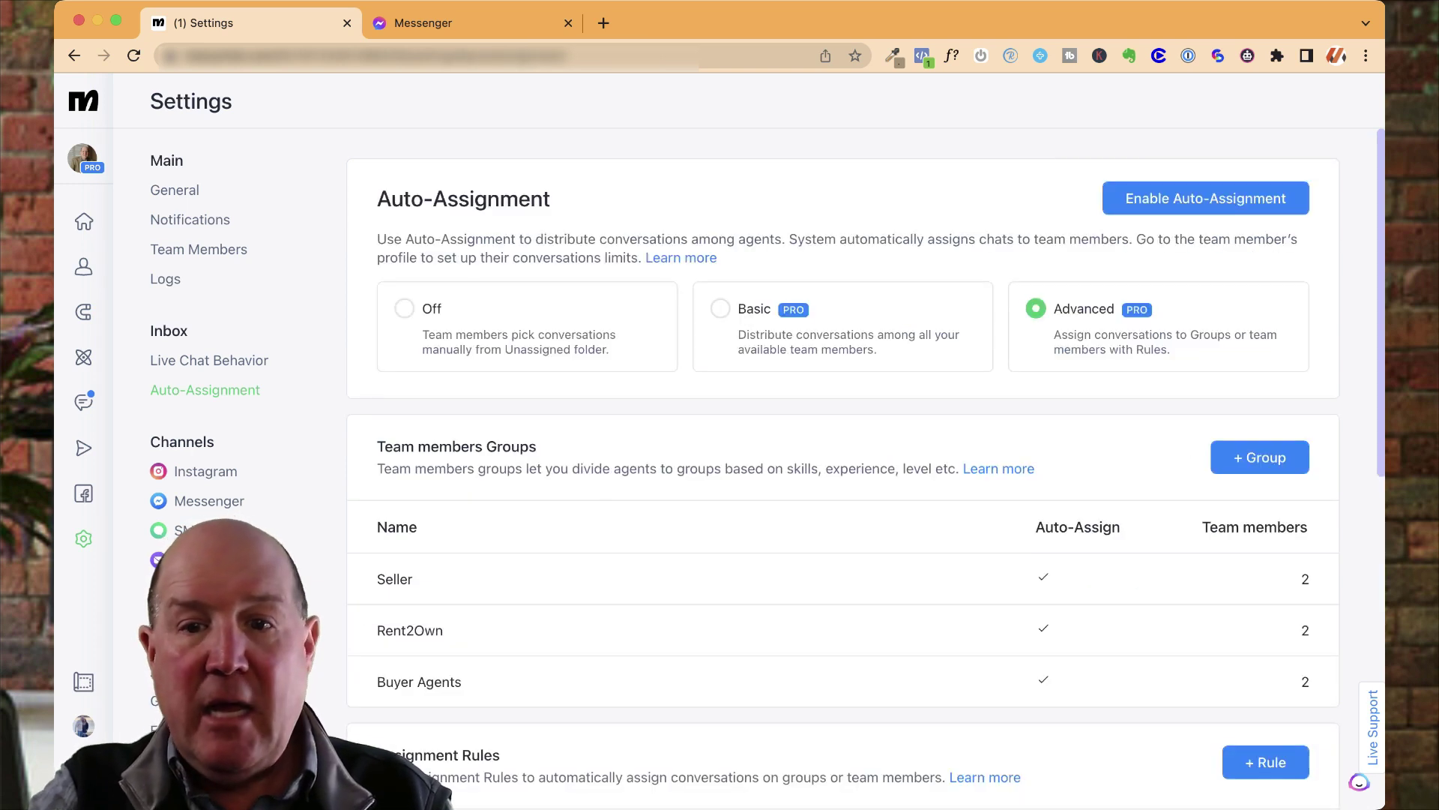
pyautogui.scroll(-3, 767, 468)
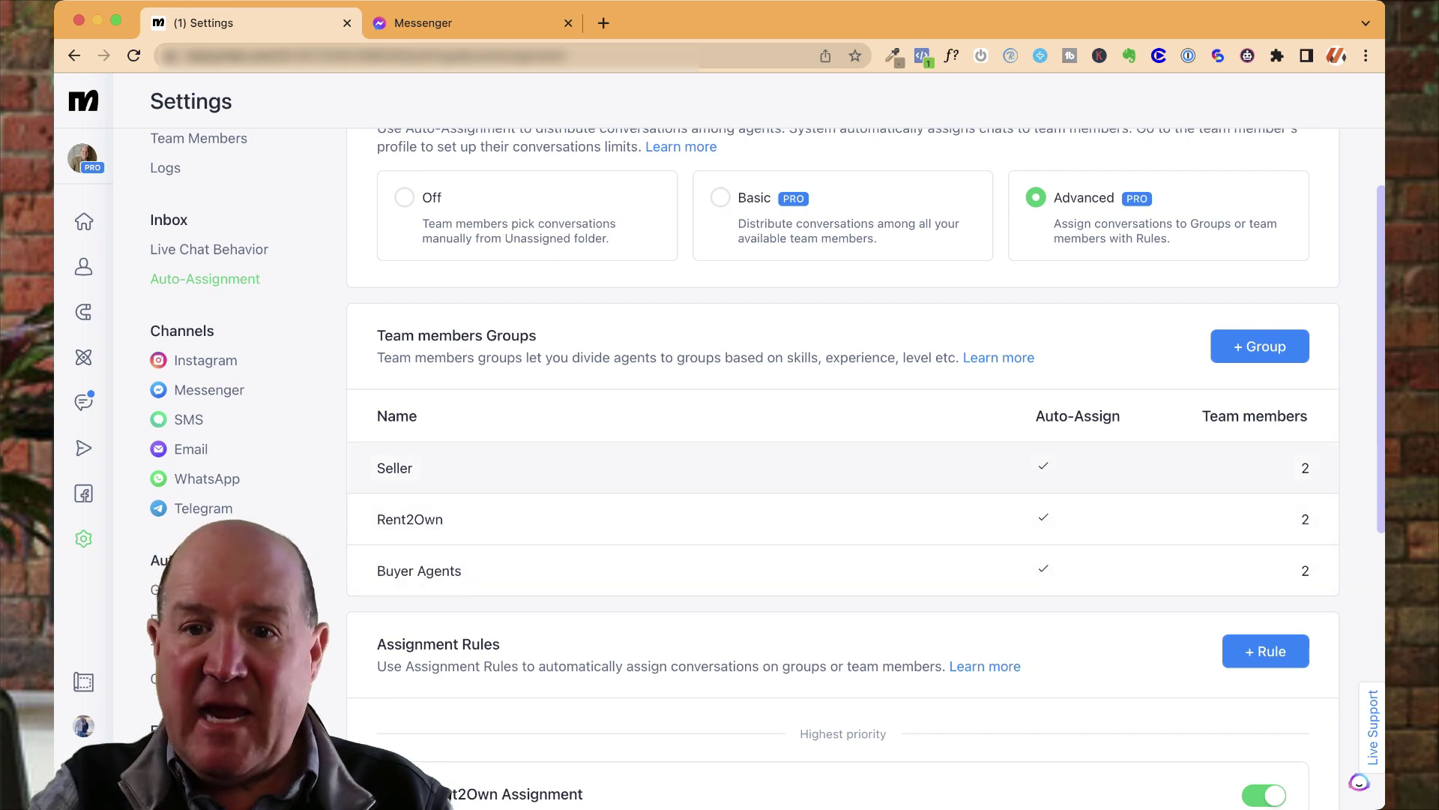
pyautogui.scroll(1, 842, 510)
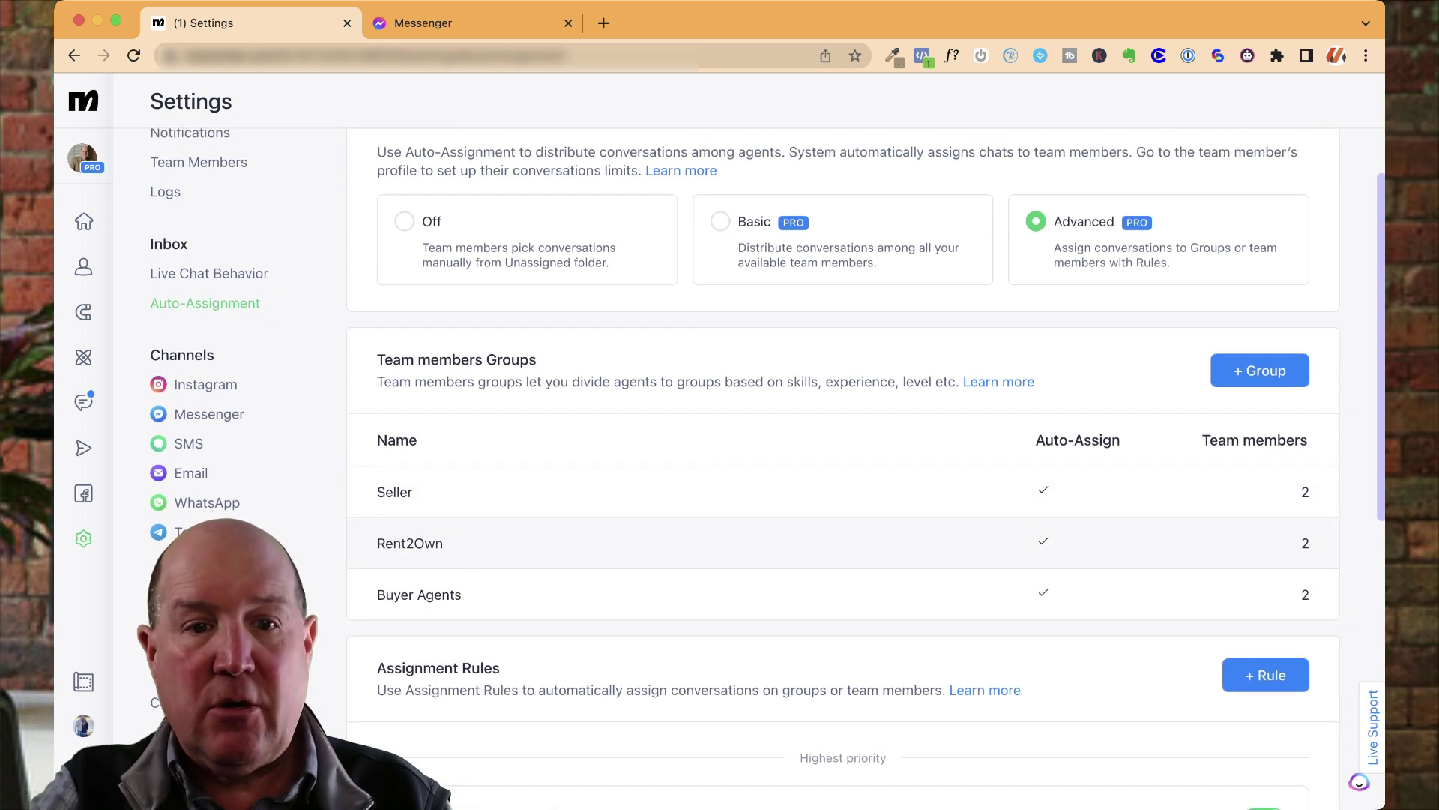
pyautogui.scroll(-5, 842, 469)
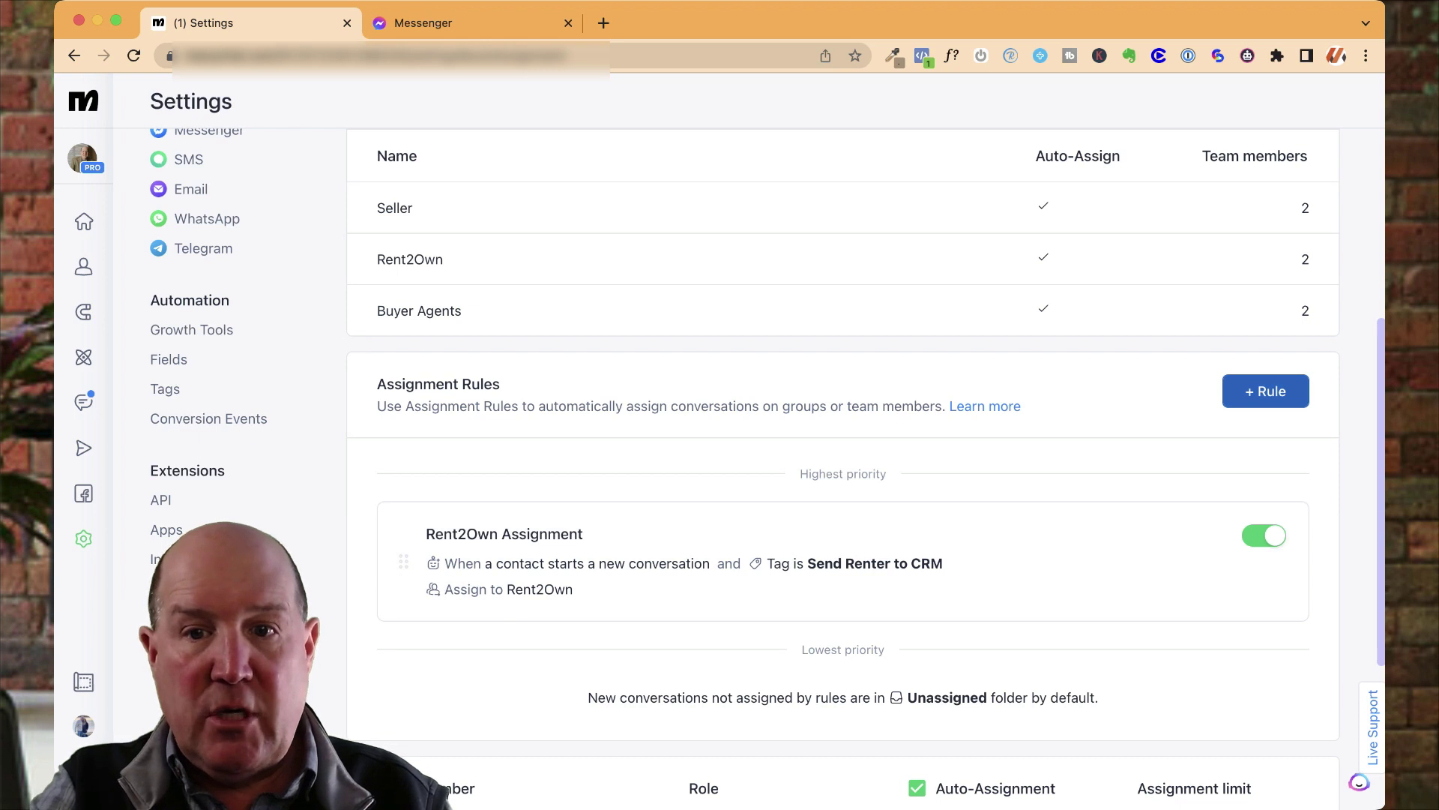
# Add a new assignment rule named 'Rent2Own' and start adding a condition to it
pyautogui.click(1266, 390)
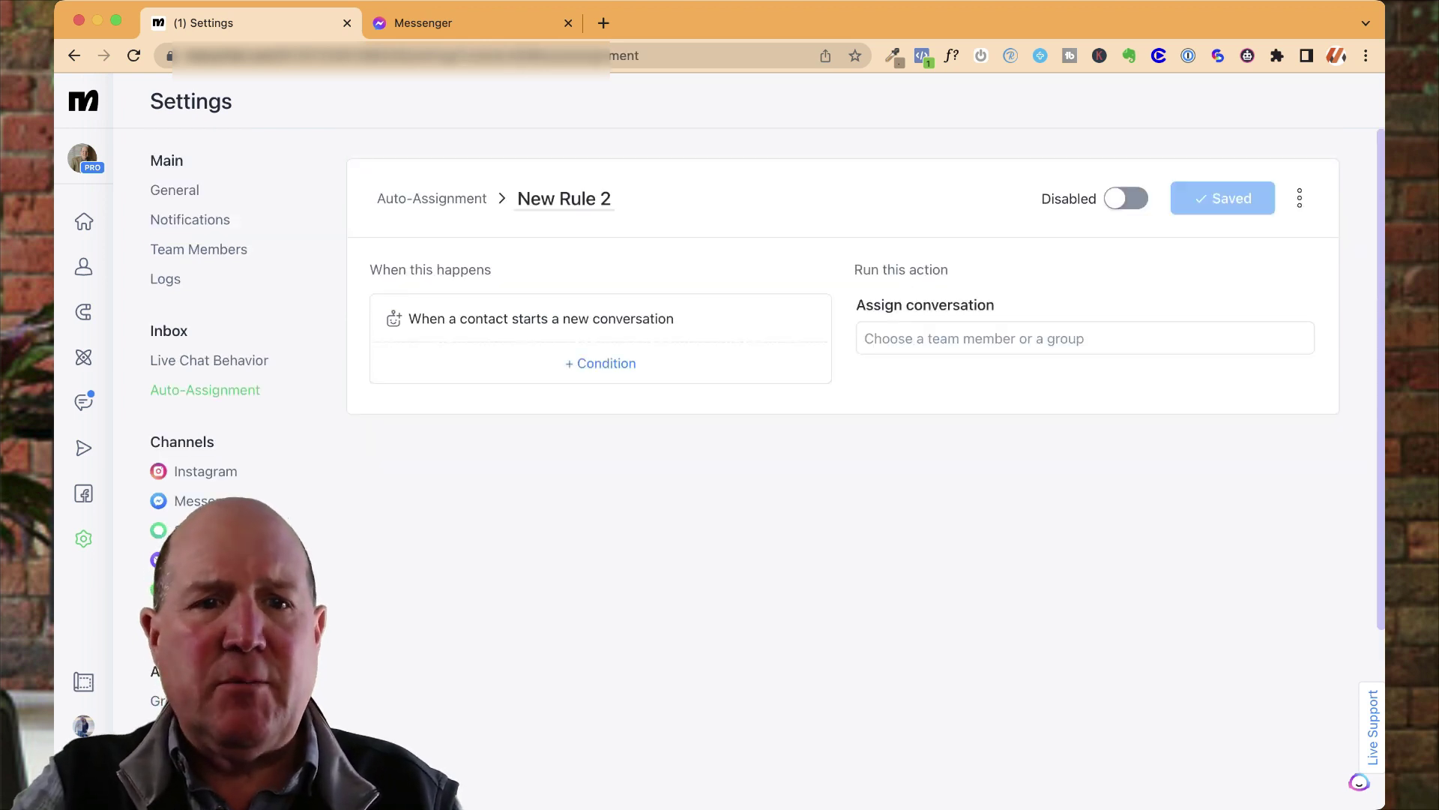
pyautogui.click(611, 210)
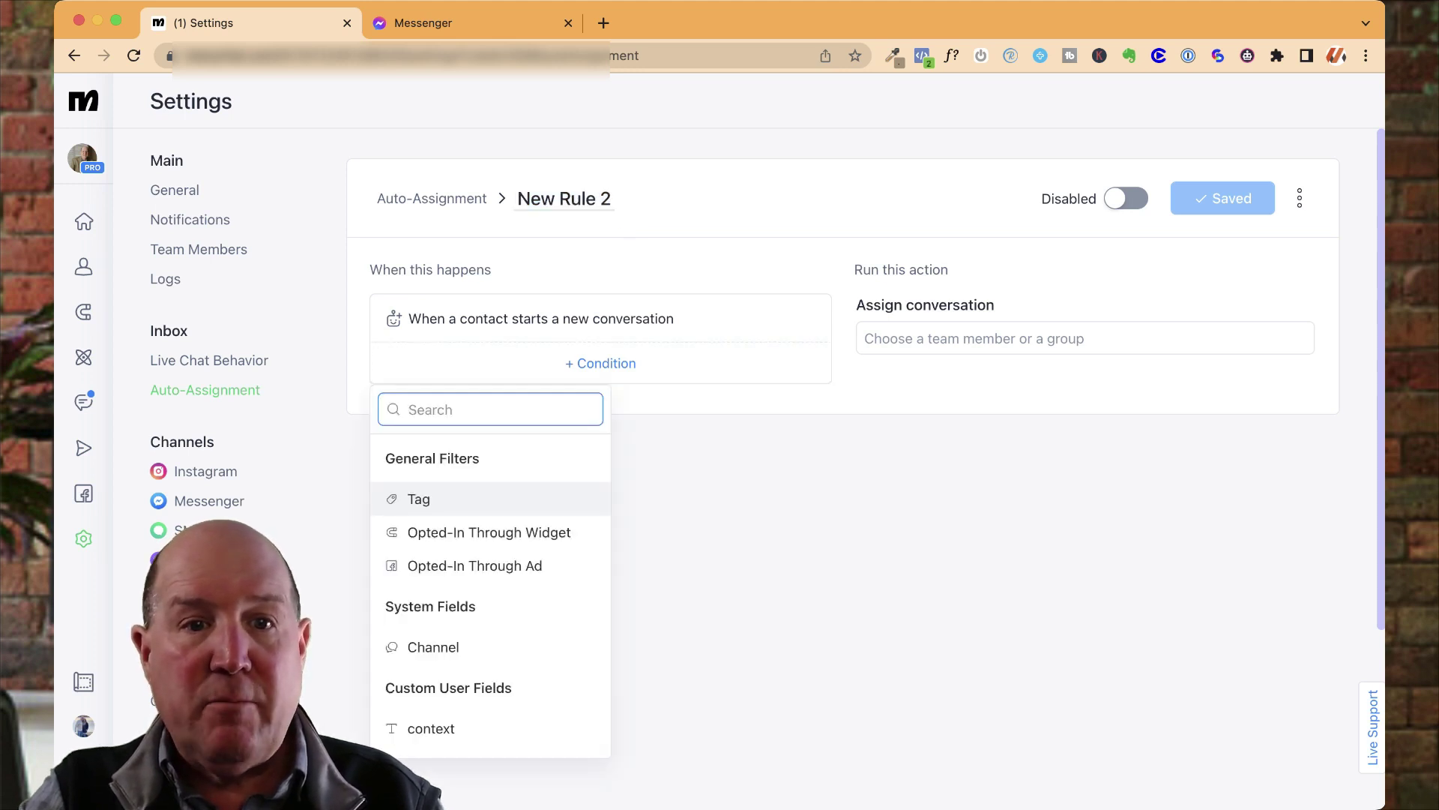
pyautogui.write('Selles')
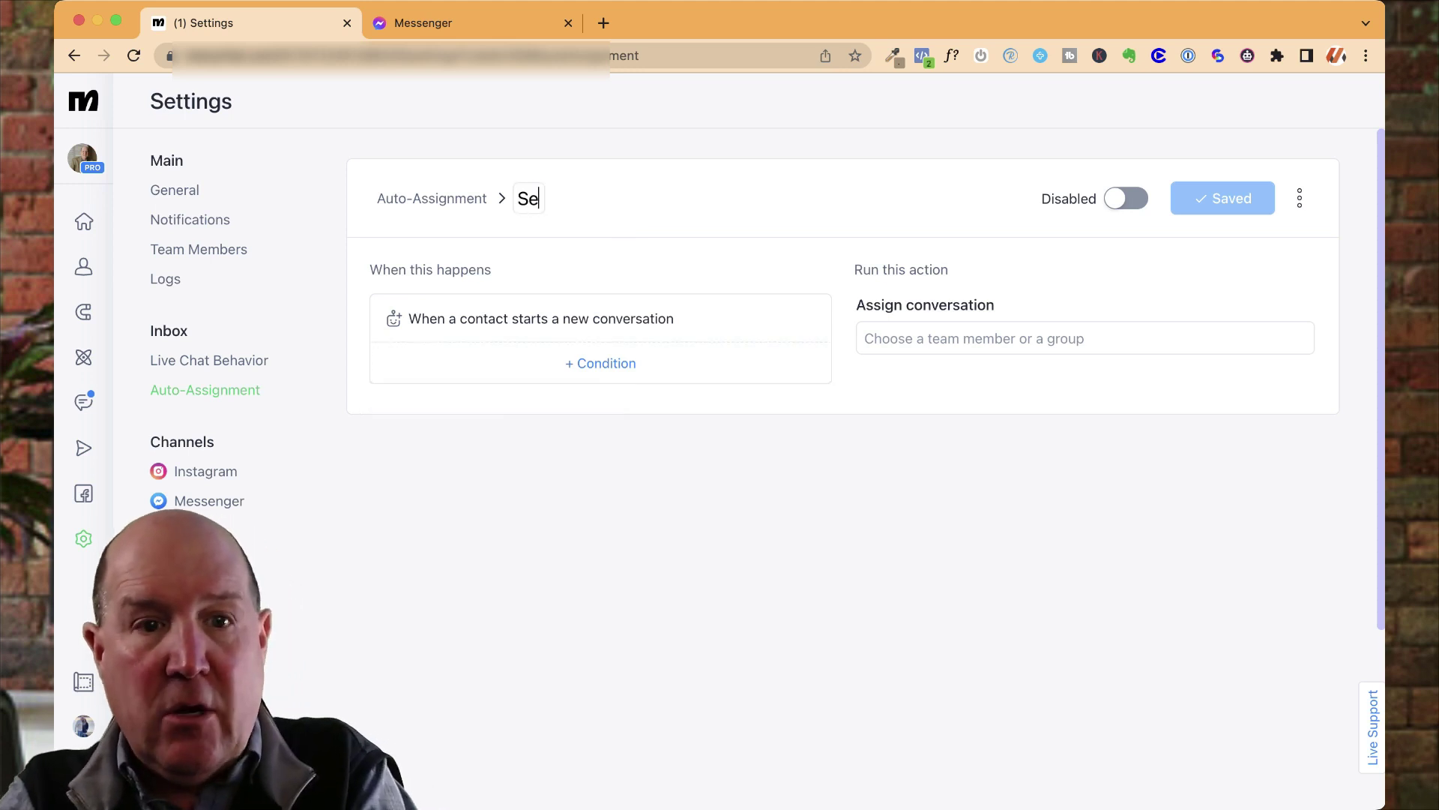
pyautogui.press('BackSpace')
pyautogui.press('BackSpace')
pyautogui.press('BackSpace')
pyautogui.press('BackSpace')
pyautogui.press('BackSpace')
pyautogui.press('BackSpace')
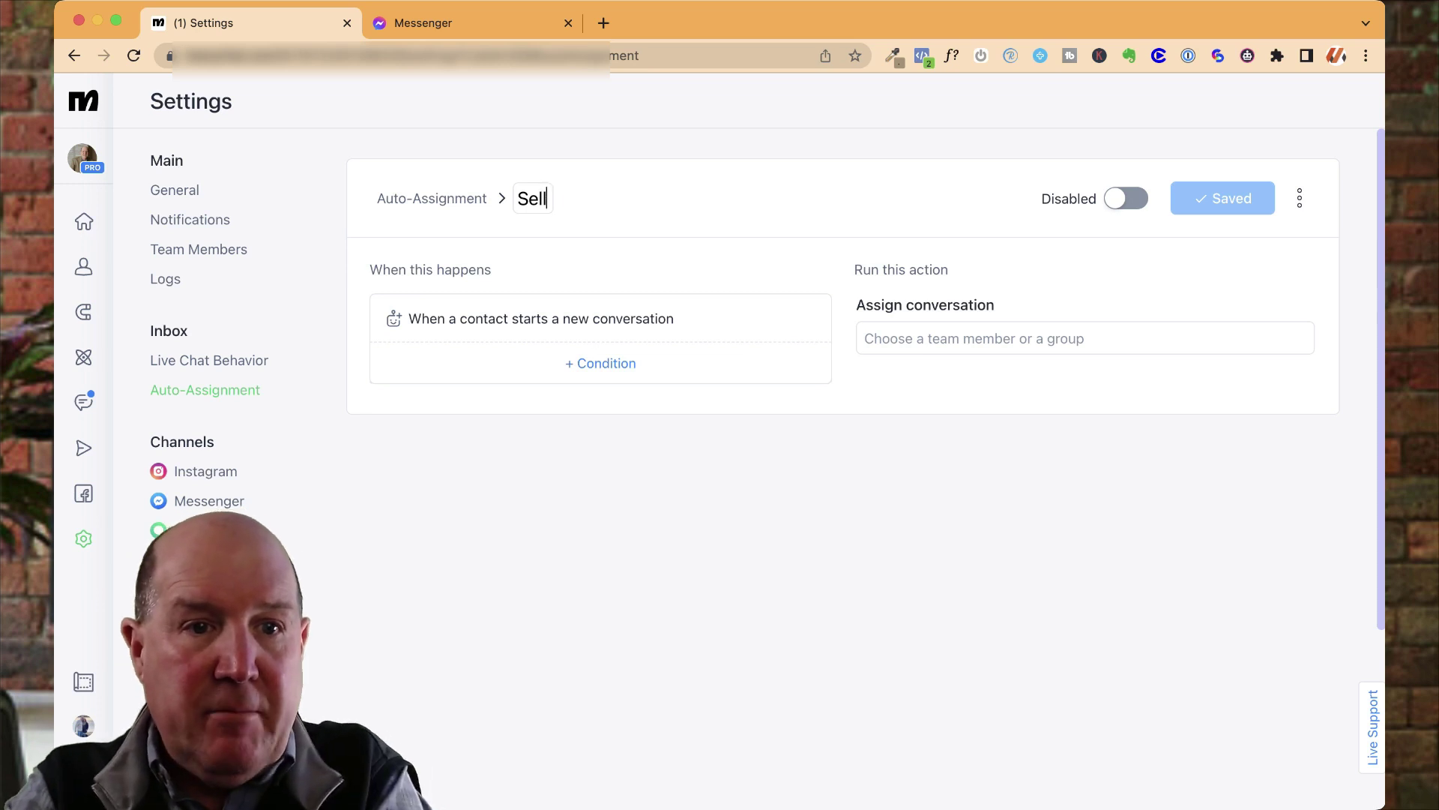
pyautogui.write('Rent2Pwn')
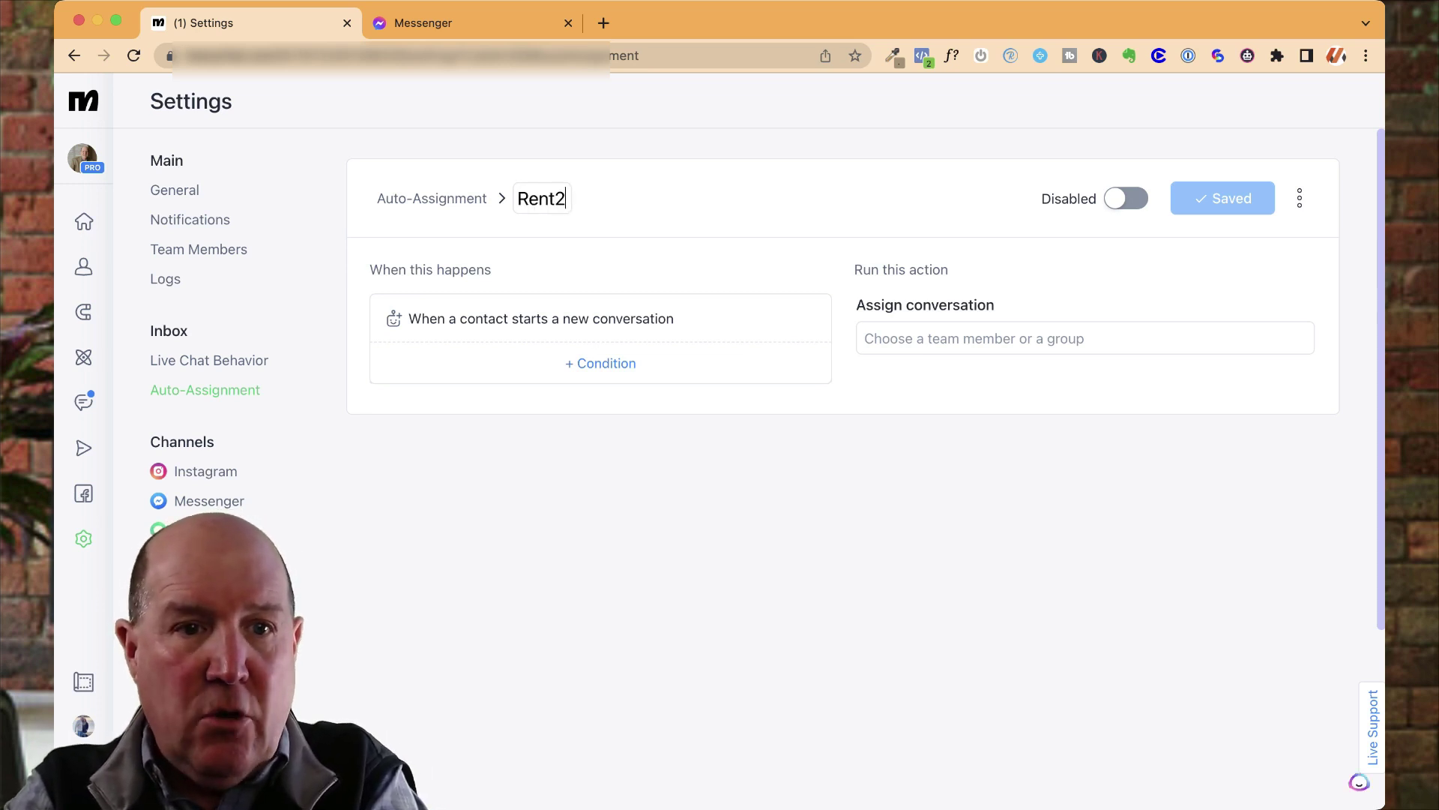
pyautogui.press('BackSpace')
pyautogui.press('BackSpace')
pyautogui.press('BackSpace')
pyautogui.write('OOwn')
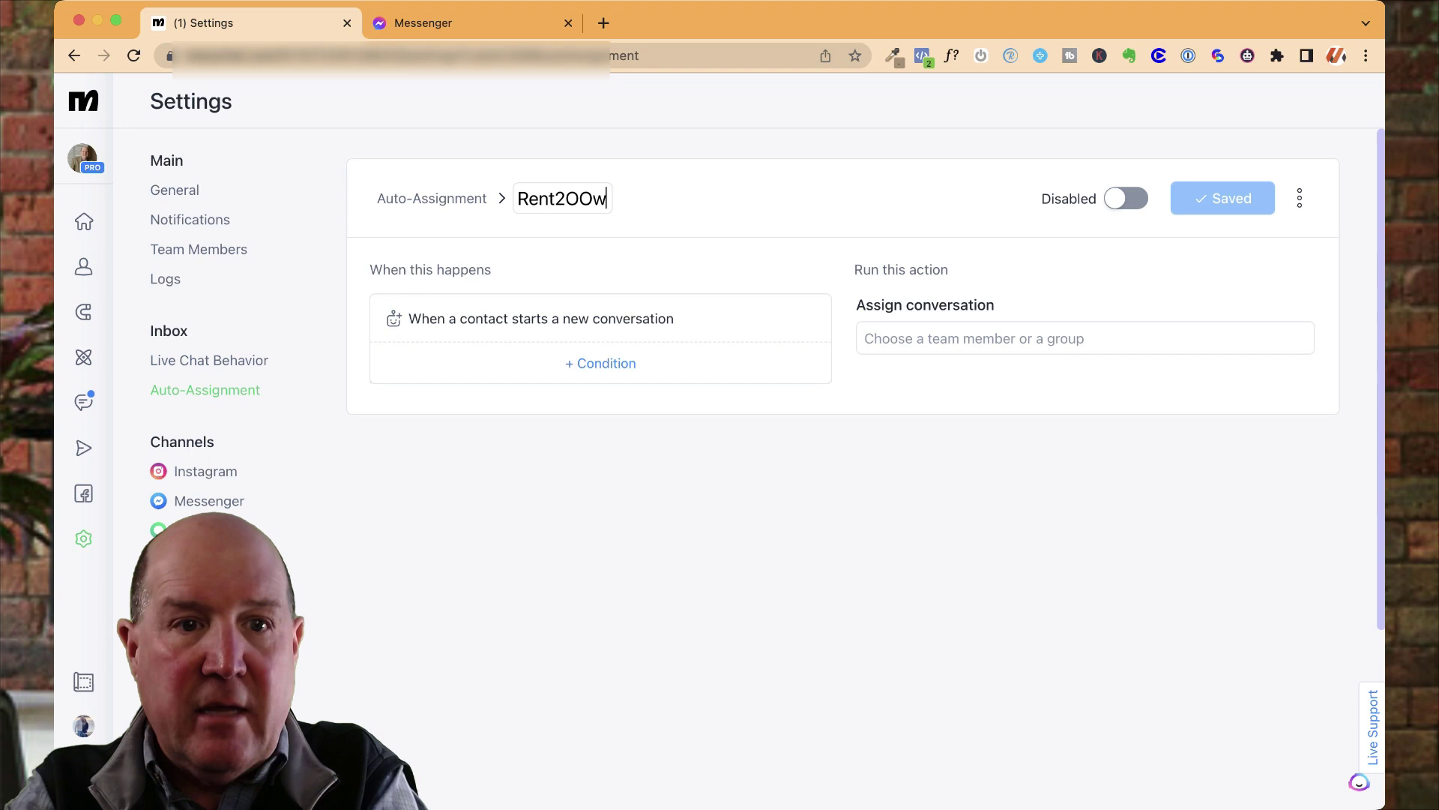
pyautogui.press('BackSpace')
pyautogui.press('BackSpace')
pyautogui.press('BackSpace')
pyautogui.write('wn')
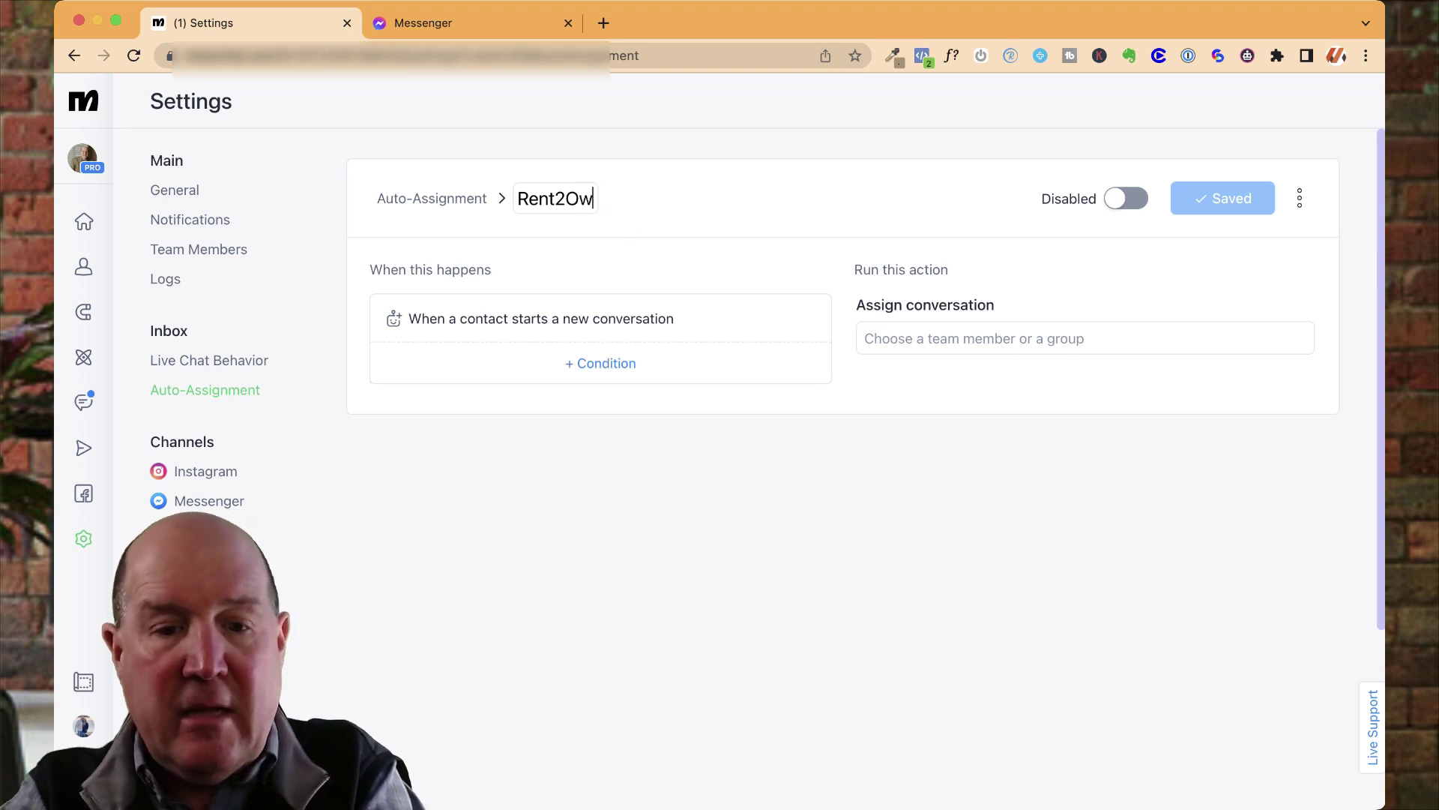
pyautogui.press('Return')
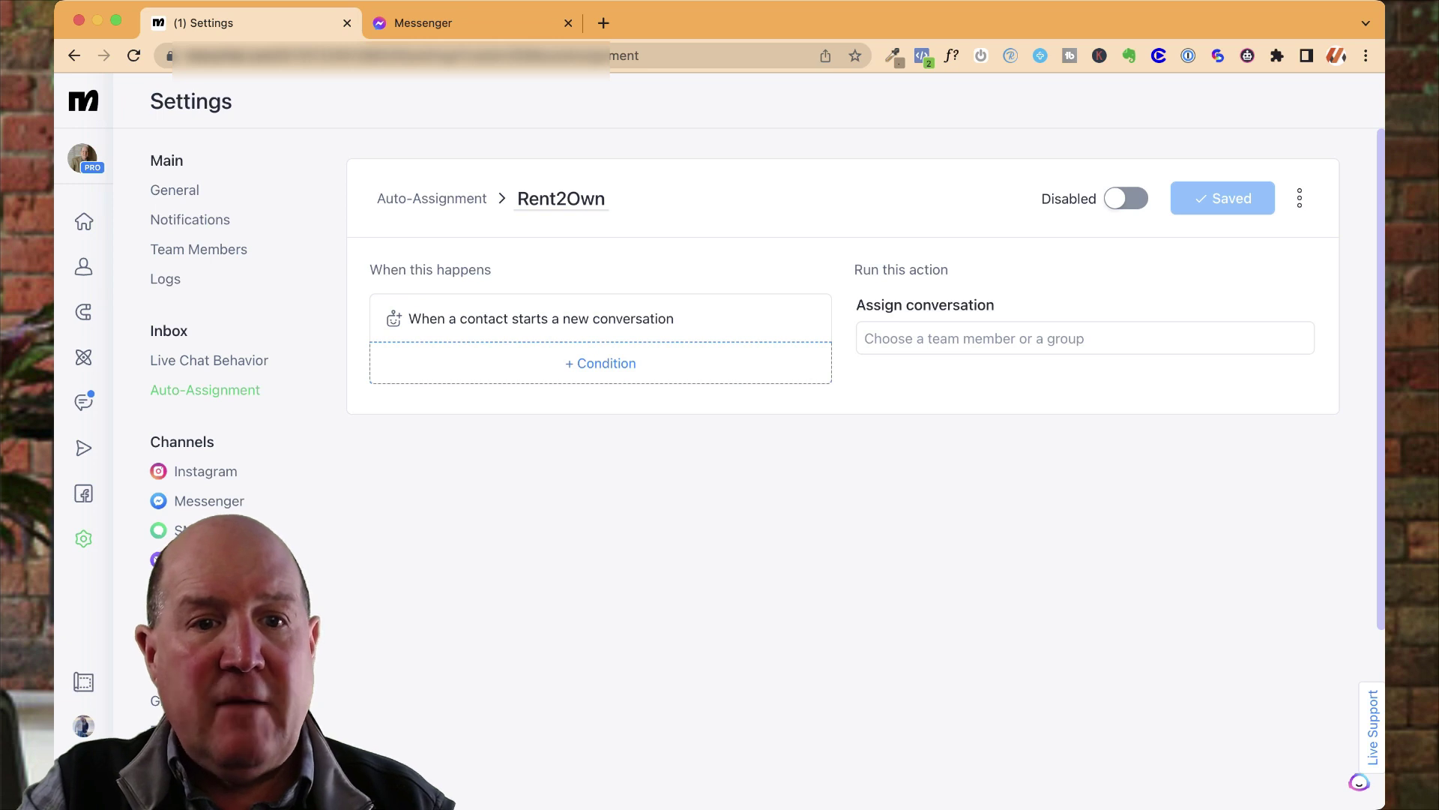
pyautogui.click(601, 363)
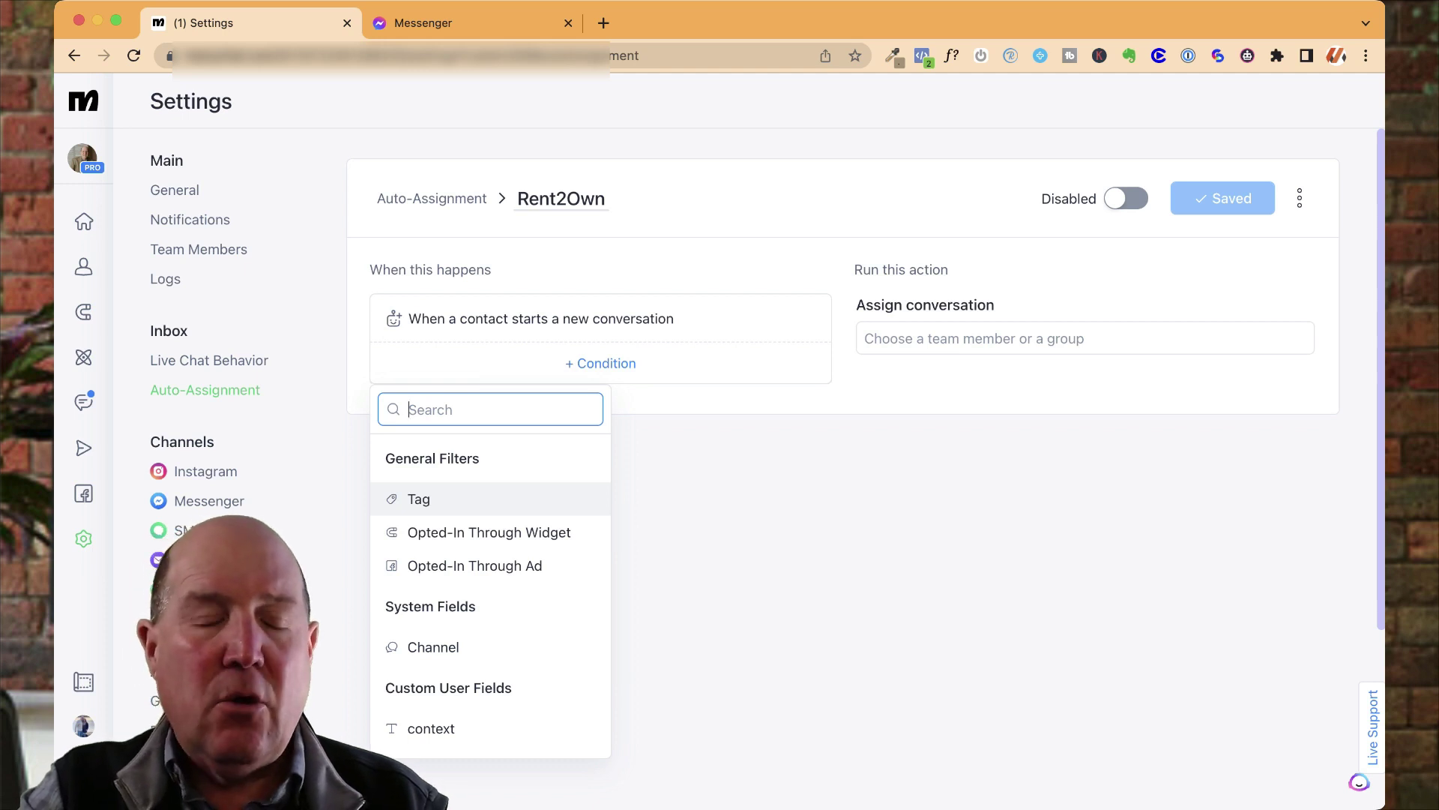
# Add a tag condition filtering on the Rent2Own Lead tag
pyautogui.click(418, 498)
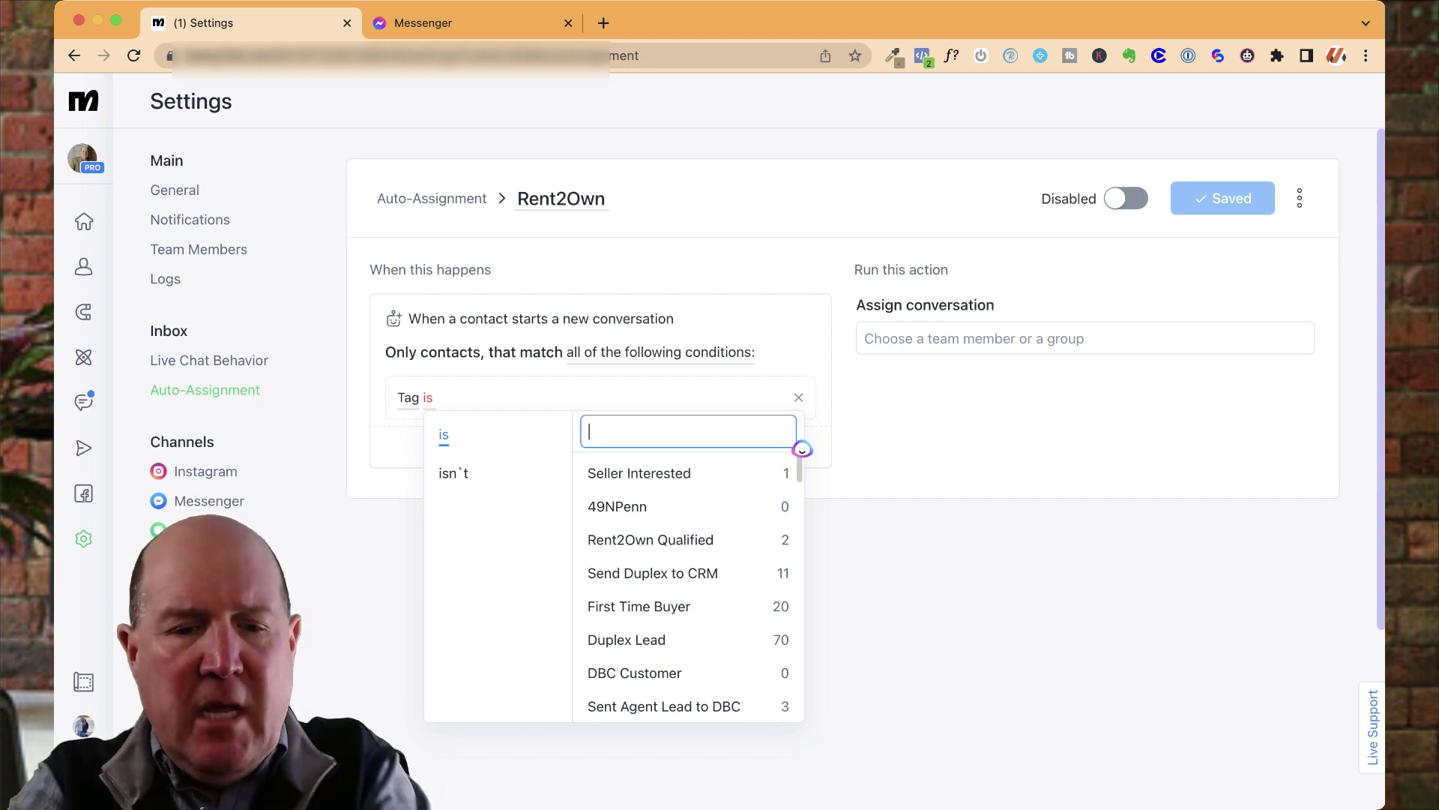
pyautogui.write('rent2own l')
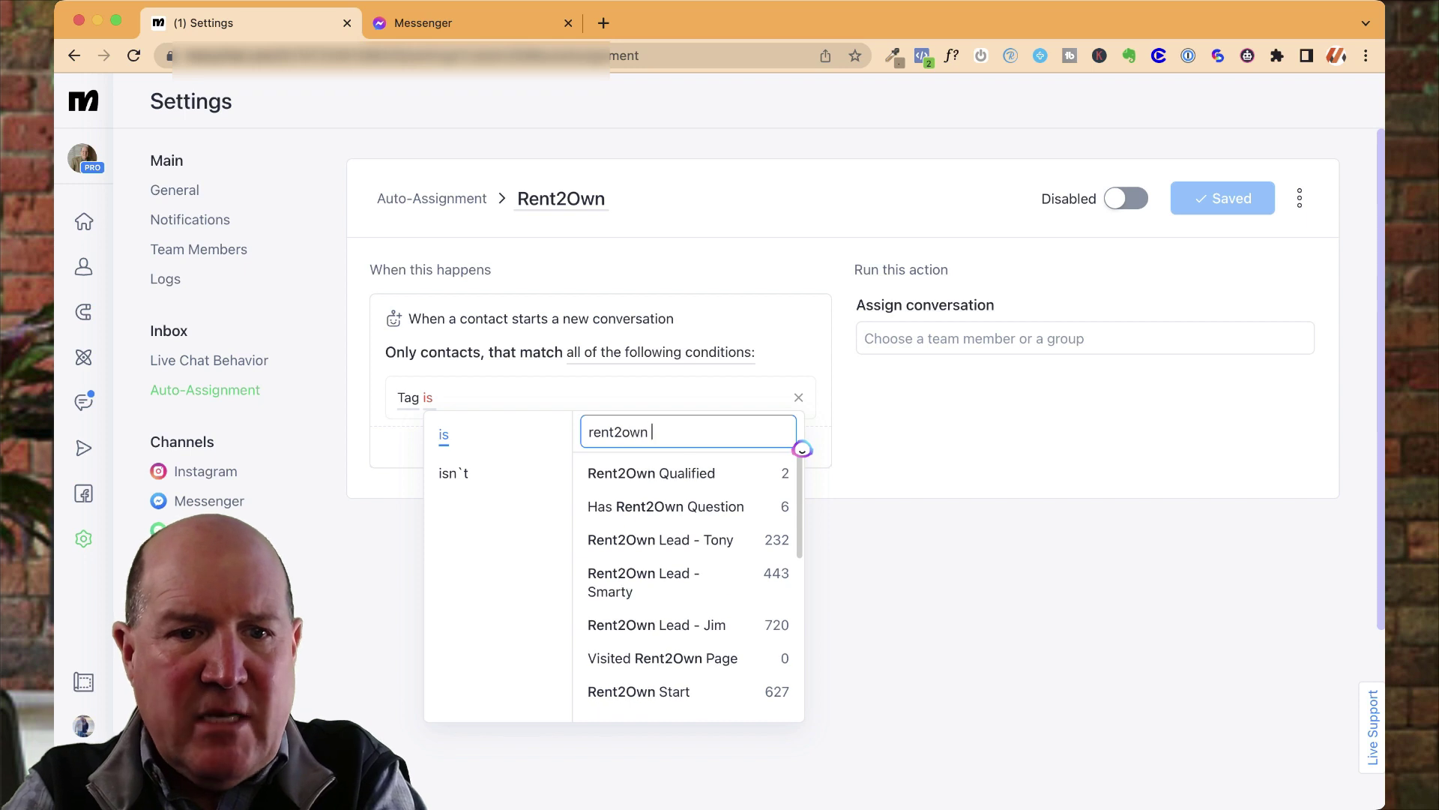
pyautogui.press('Down')
pyautogui.press('Down')
pyautogui.press('Down')
pyautogui.press('Down')
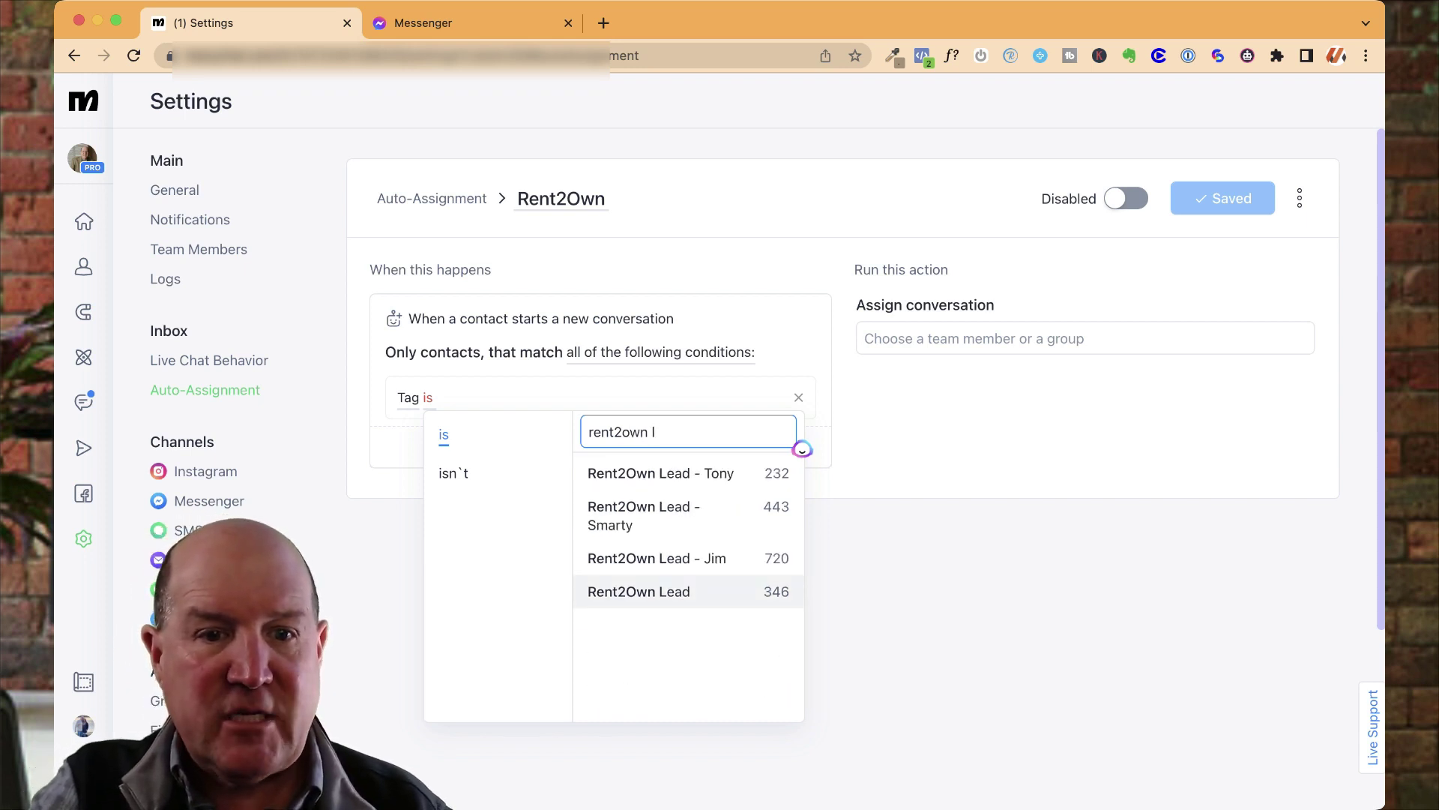
pyautogui.press('Return')
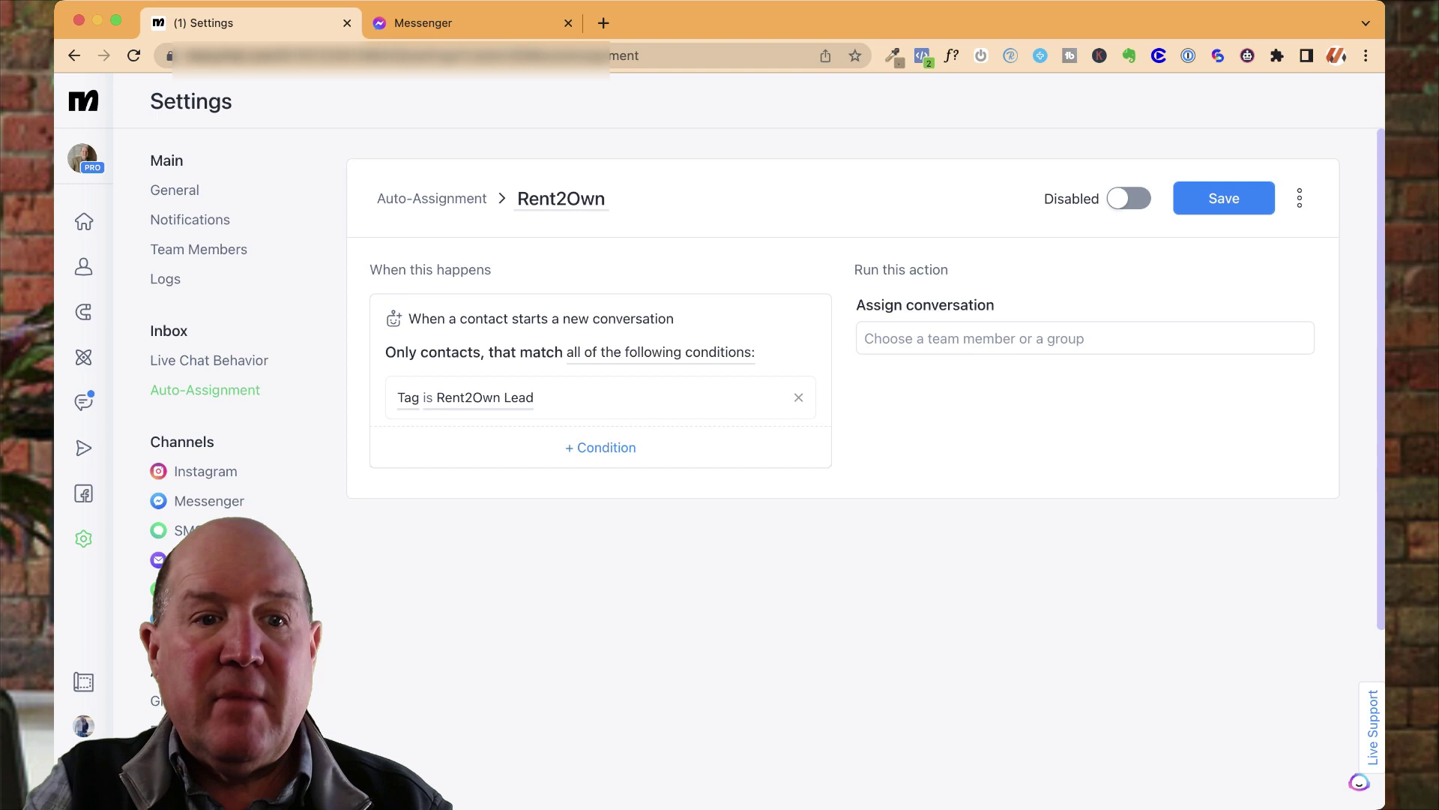
# Assign matching conversations to the Rent2Own group and save the rule
pyautogui.click(1312, 351)
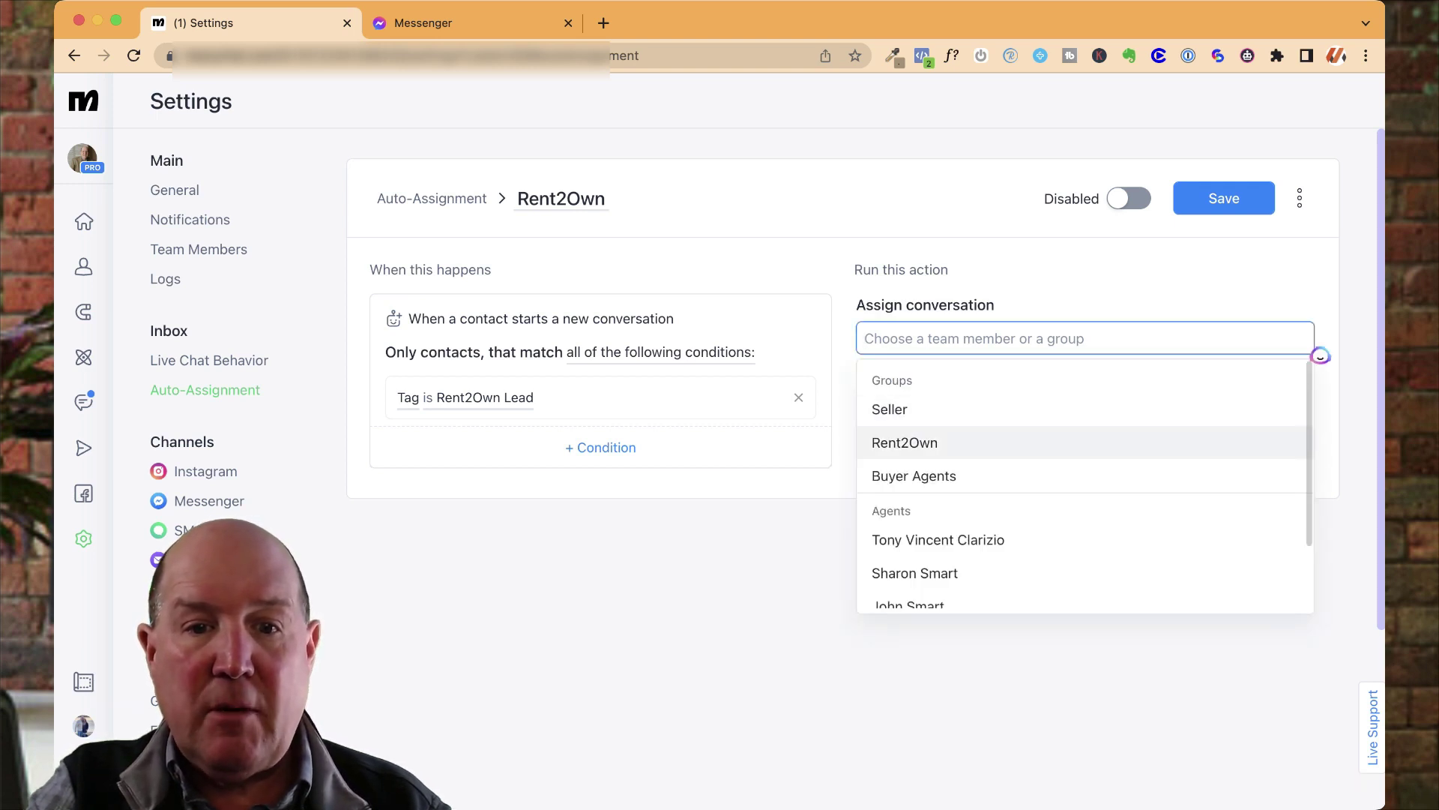
pyautogui.press('Return')
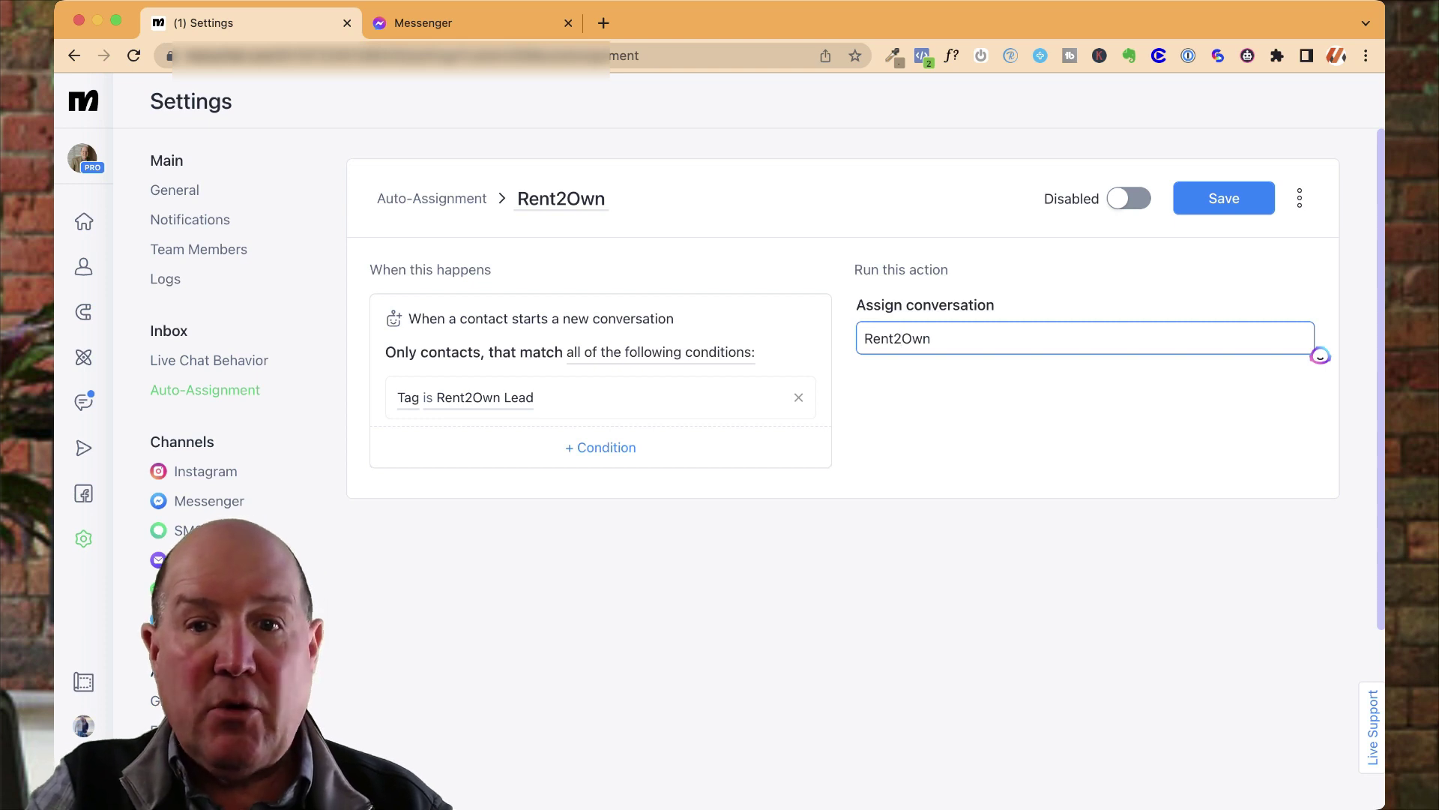
pyautogui.click(1224, 198)
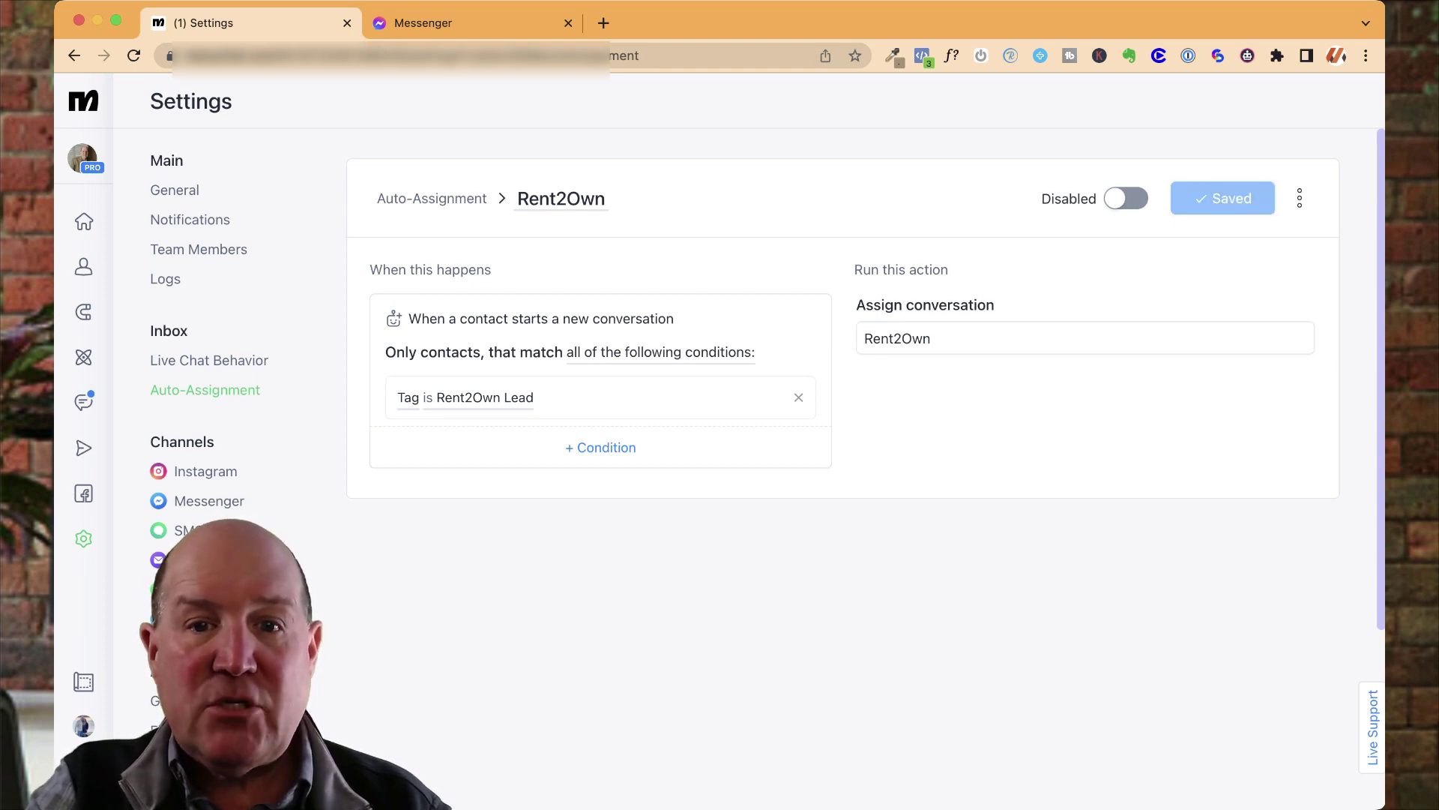
# Switch the Rent2Own rule from Disabled to Activated
pyautogui.click(1126, 198)
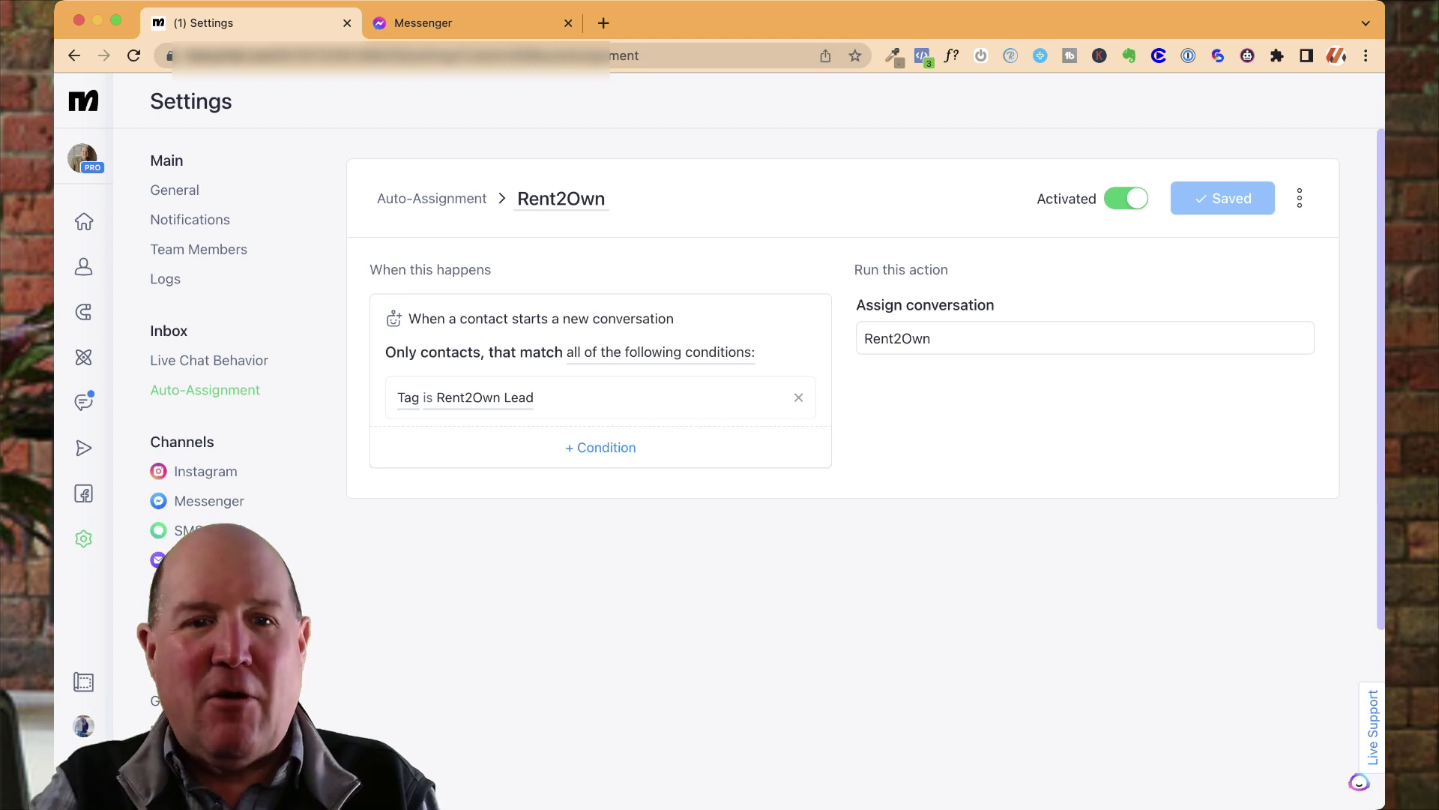
pyautogui.press('super+bracketleft')
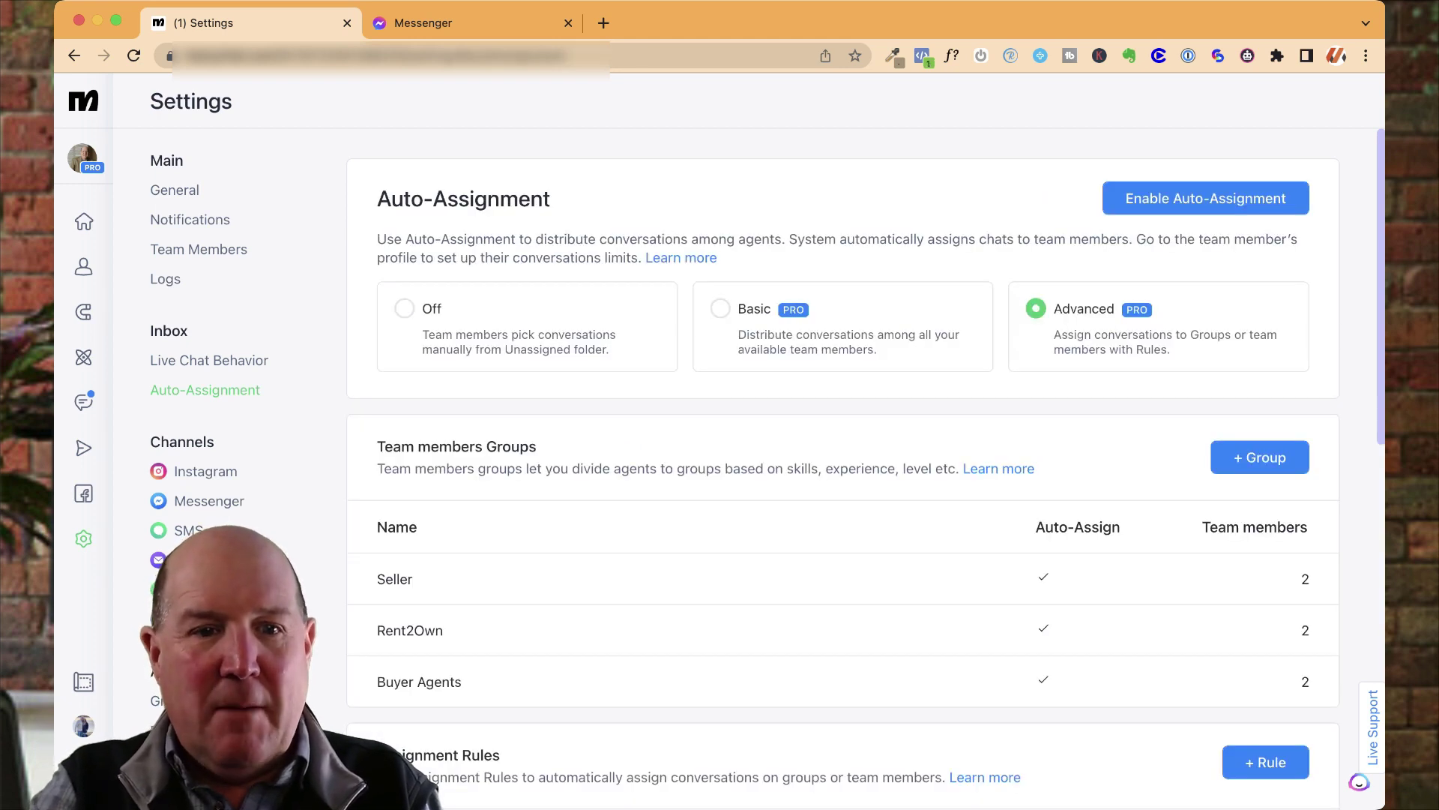
pyautogui.scroll(-5, 843, 465)
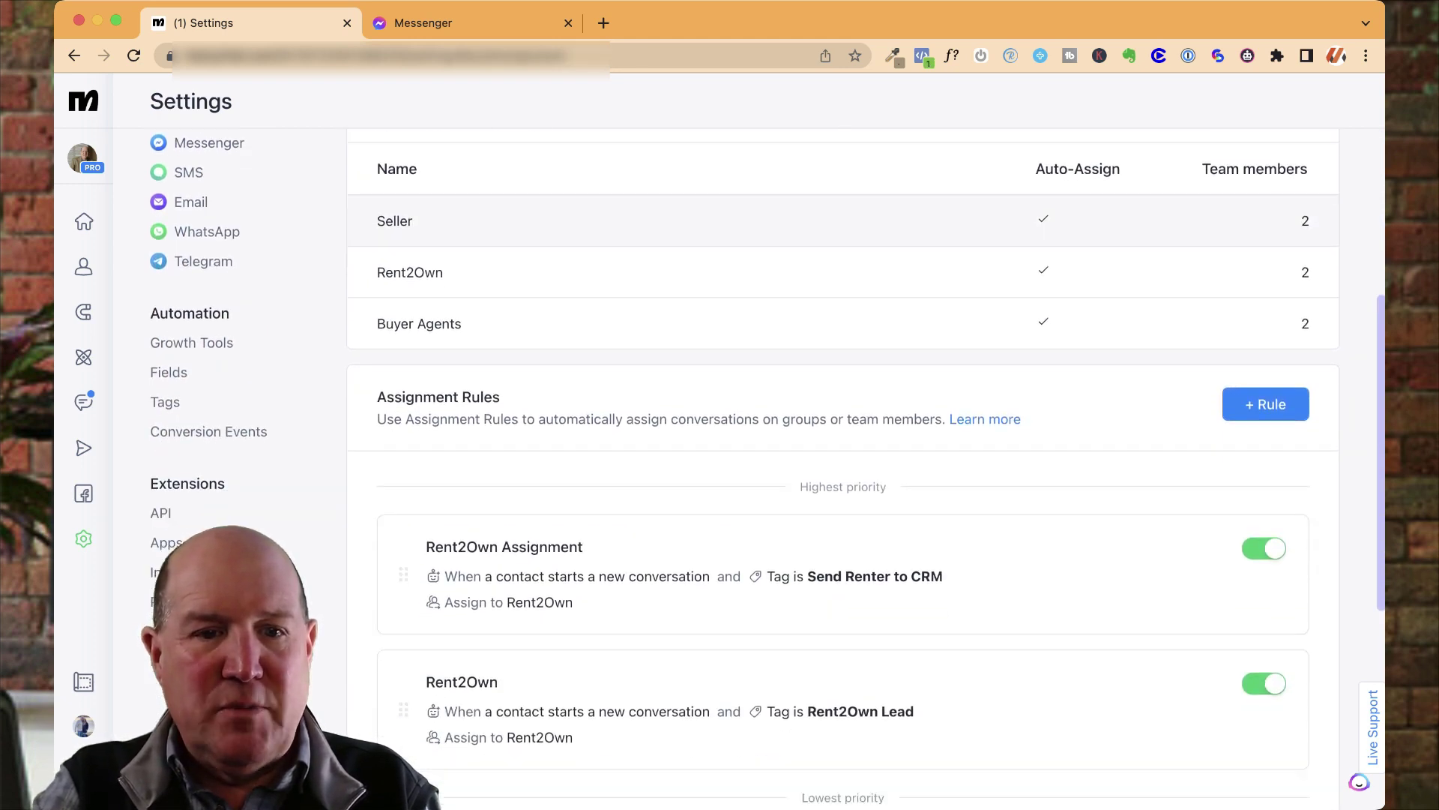
pyautogui.scroll(-6, 843, 465)
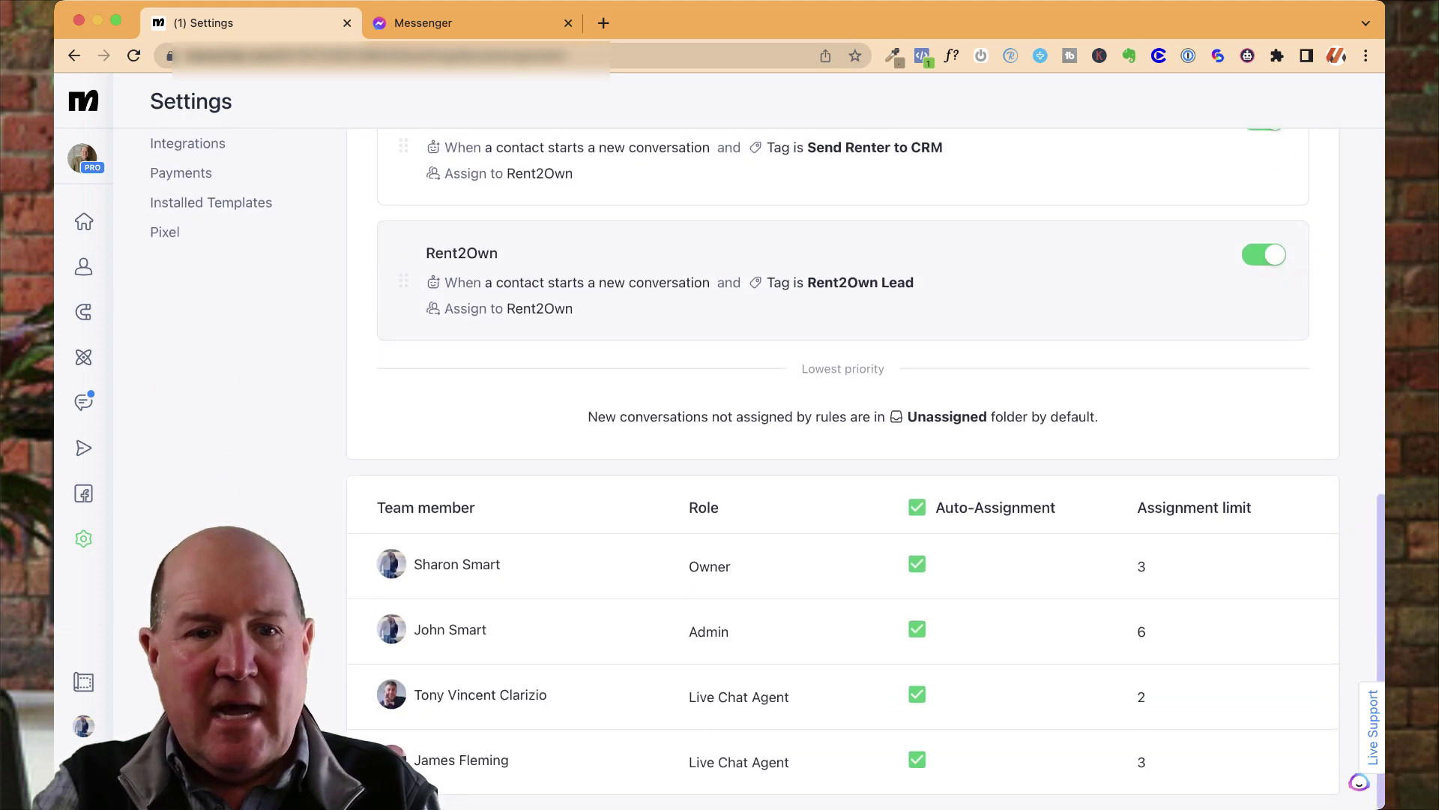
pyautogui.scroll(10, 842, 465)
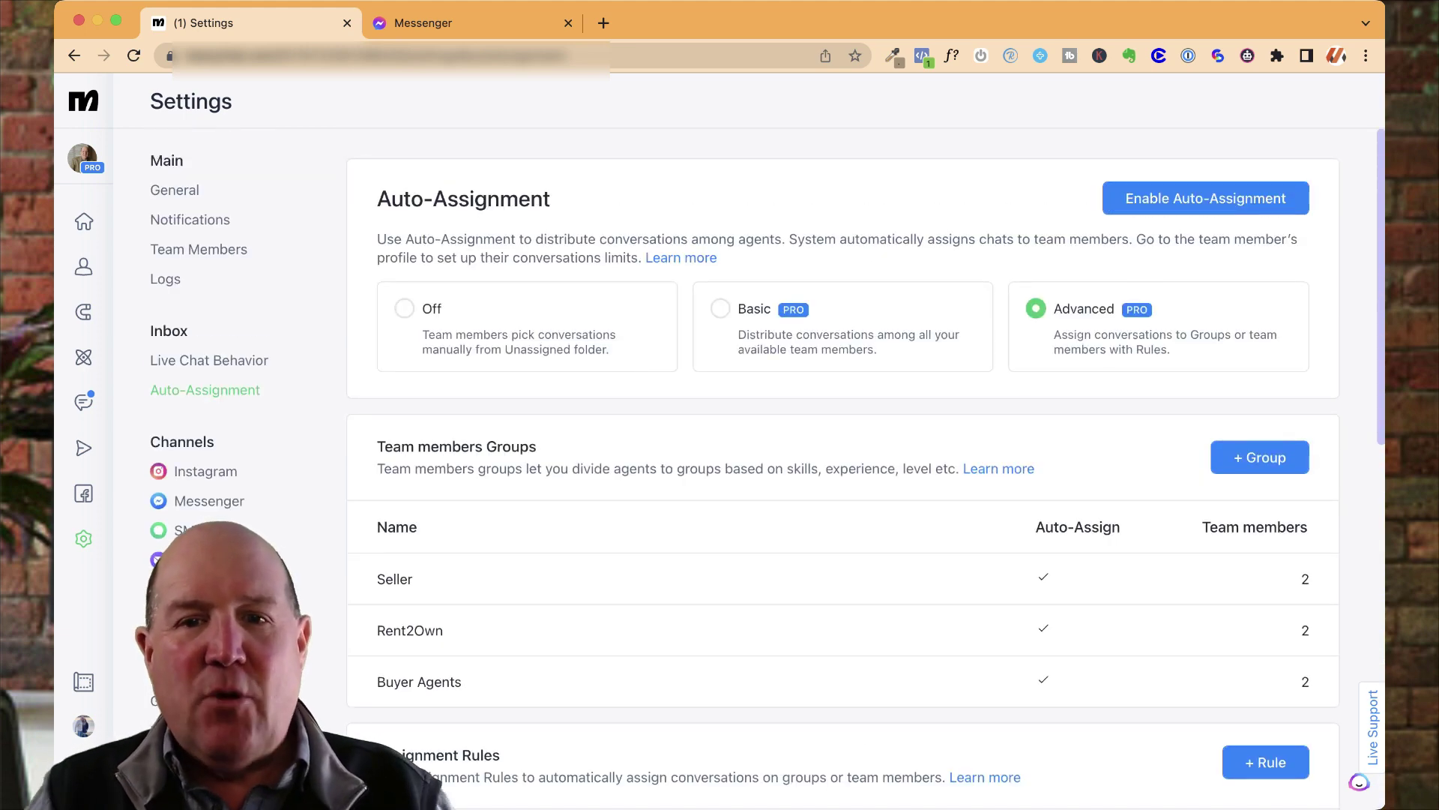